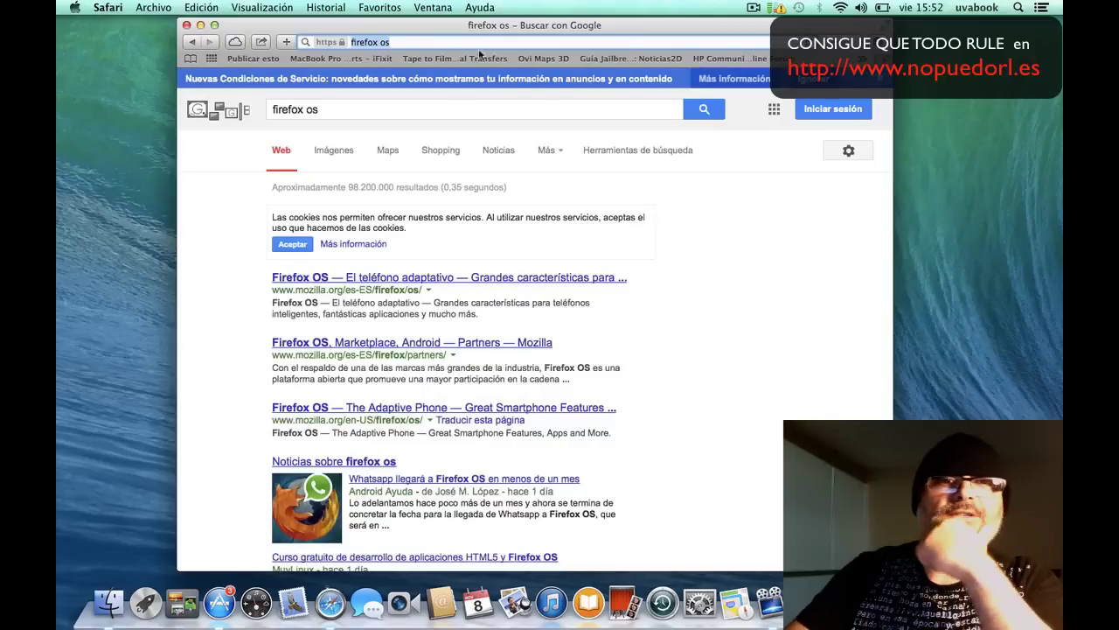
left_click(380, 278)
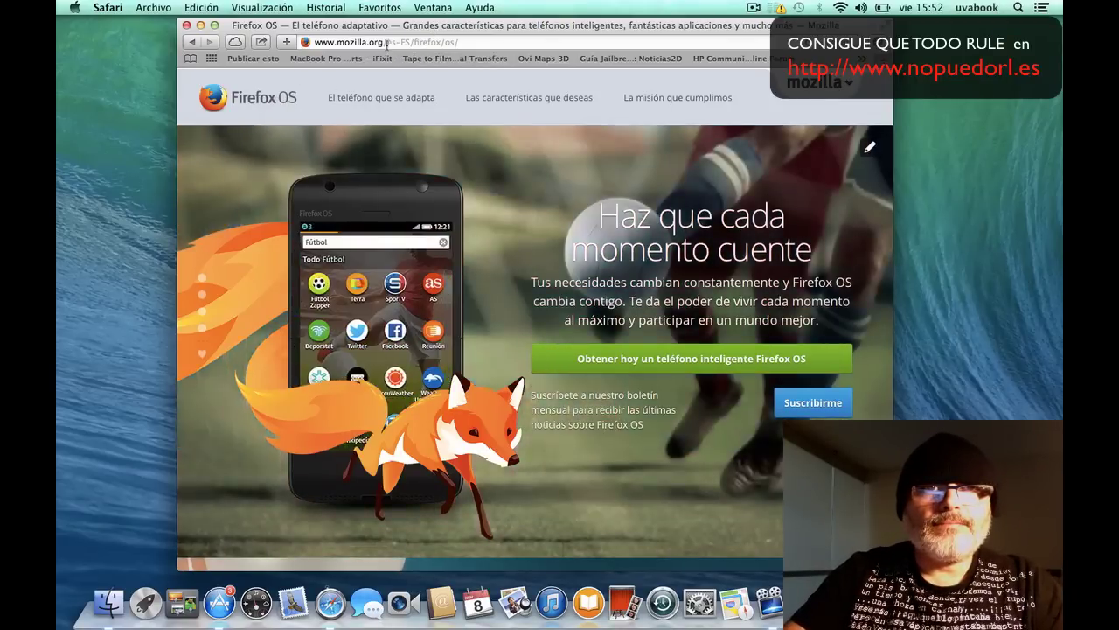
left_click_drag(385, 42, 589, 66)
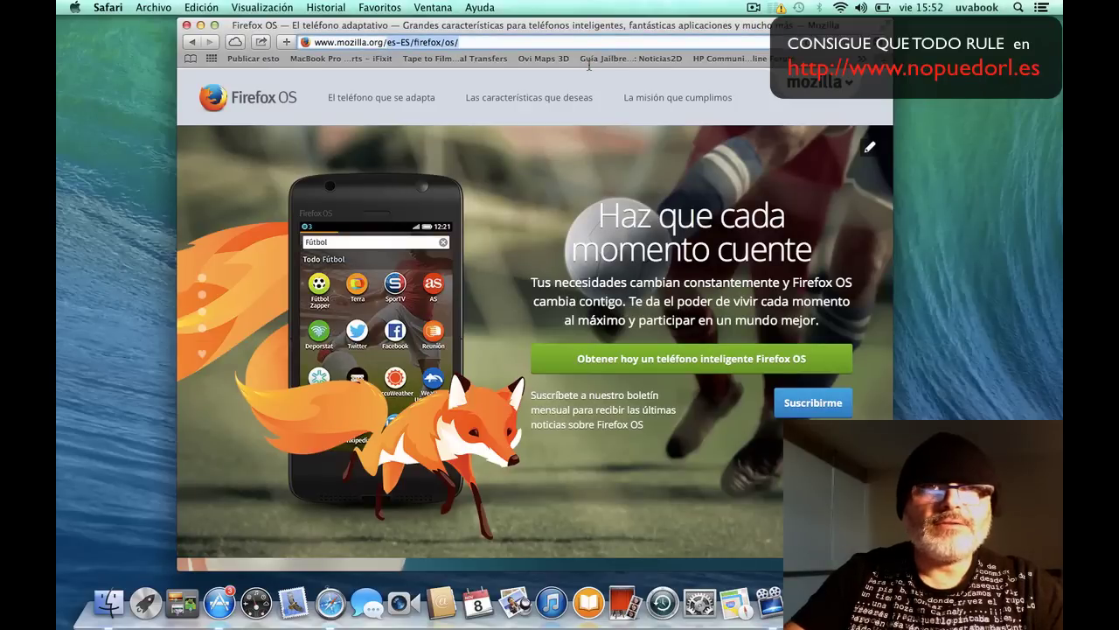
key("BackSpace")
key("Return")
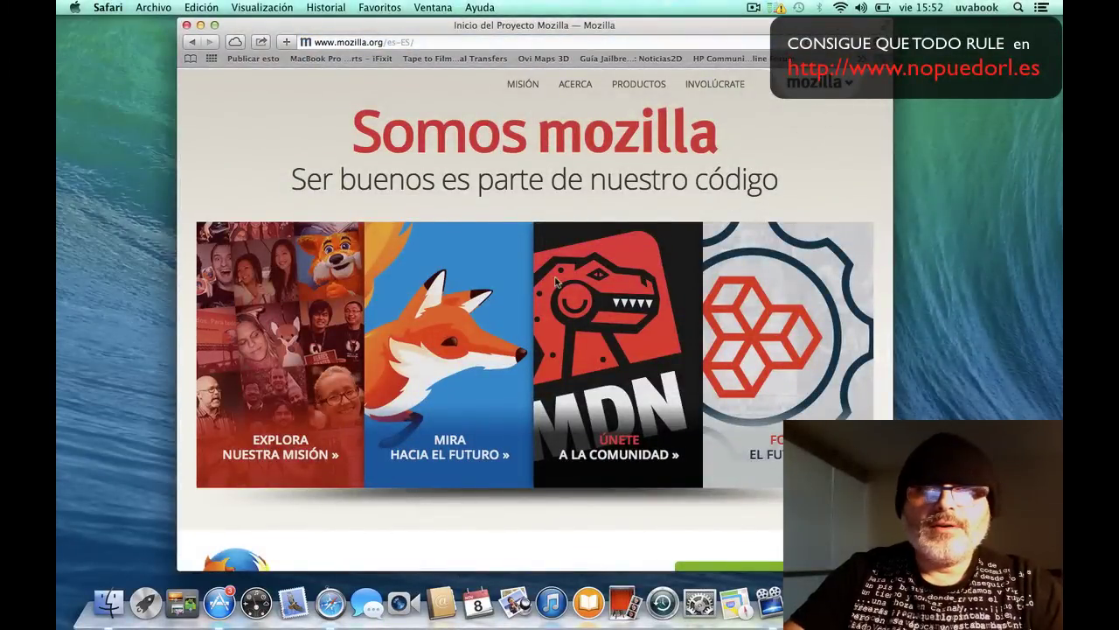
- Download the free Spanish (Spain) version of Firefox for Mac OS X and look through the installation instructions
mouse_move(556, 283)
scroll(556, 284, "down", 10)
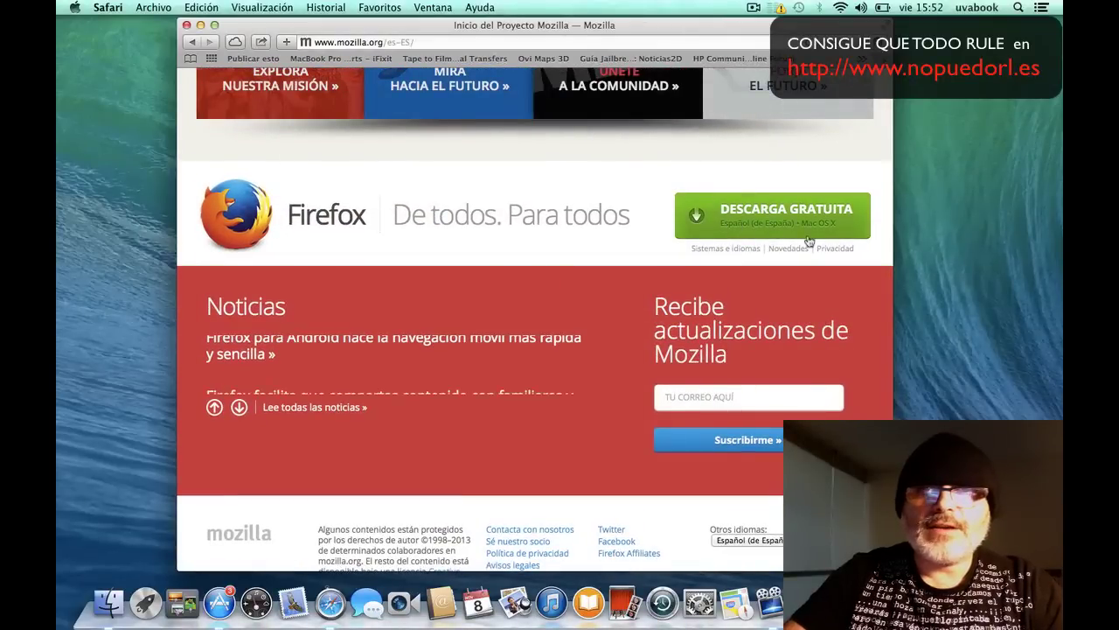
left_click(807, 212)
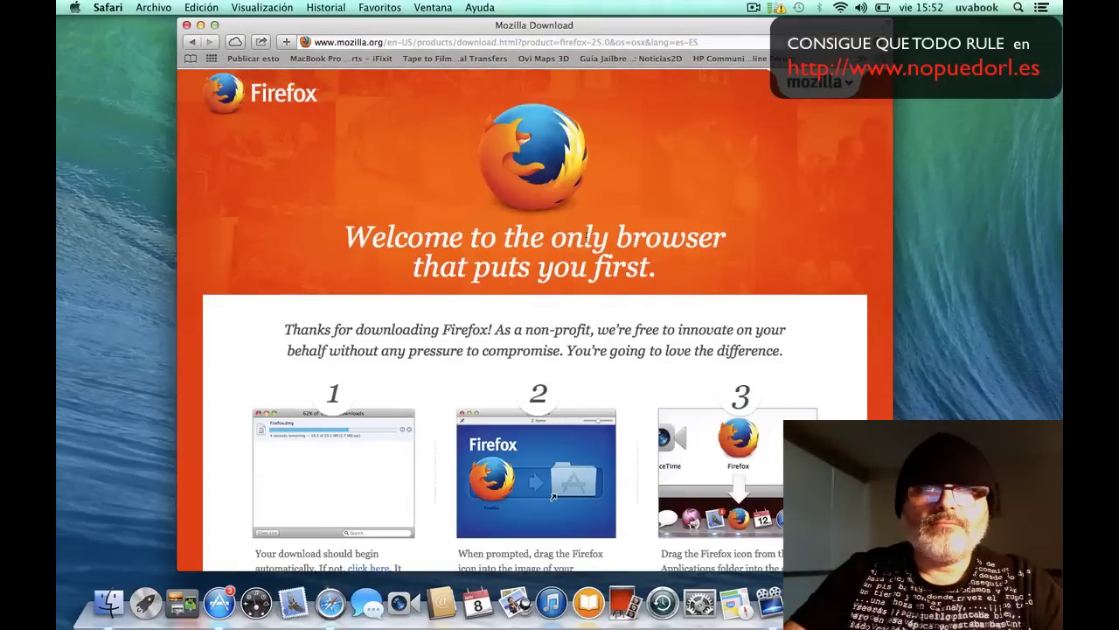
scroll(585, 236, "down", 5)
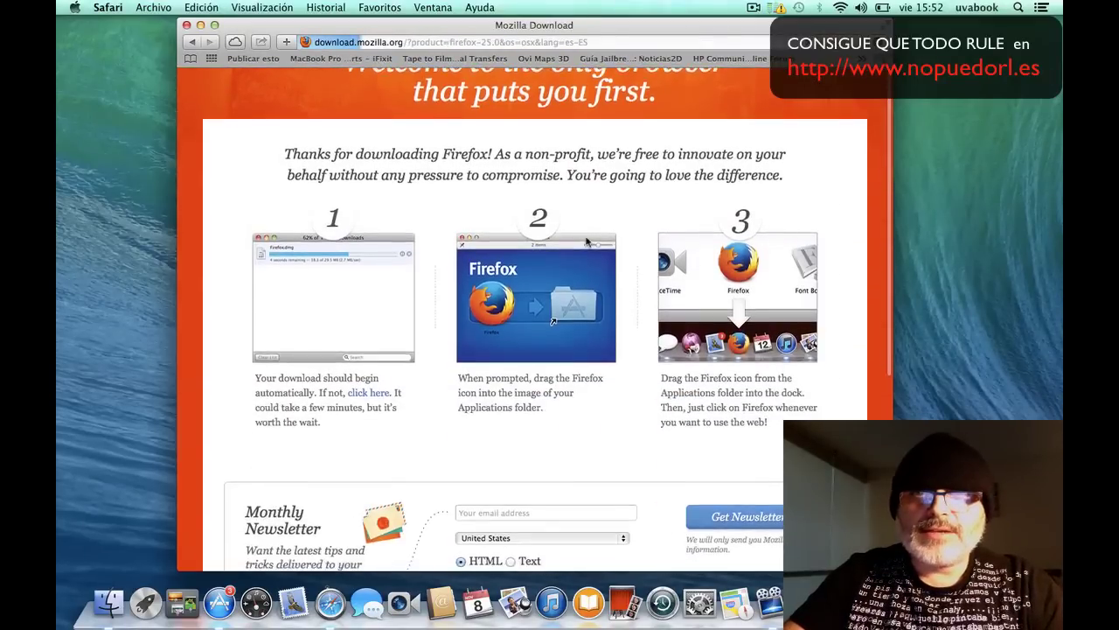
scroll(586, 236, "down", 2)
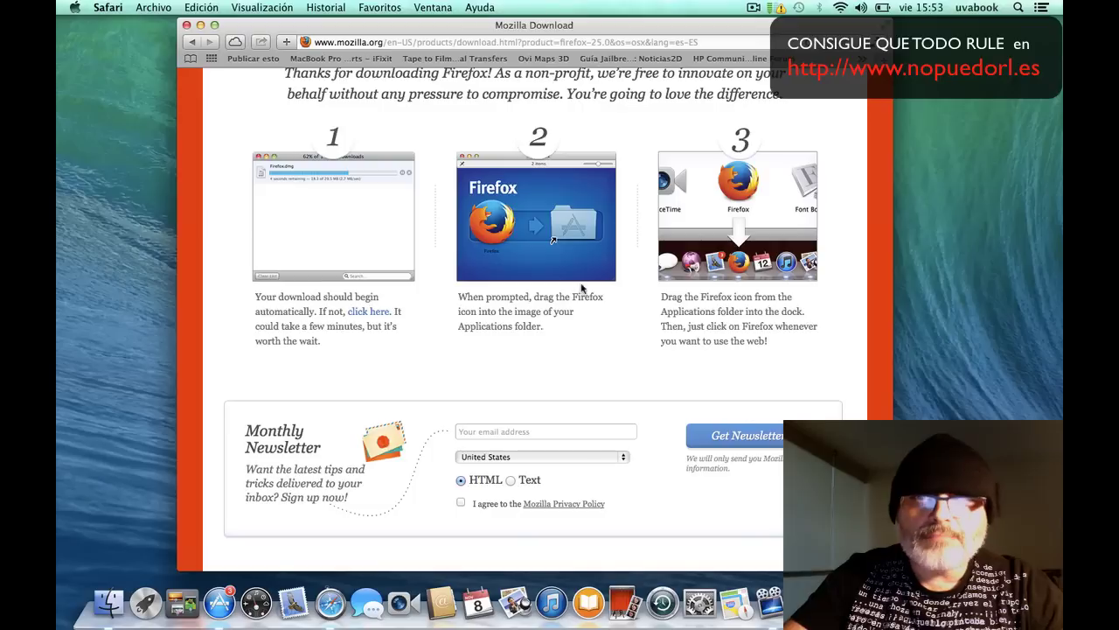
scroll(582, 289, "down", 2)
scroll(581, 289, "up", 6)
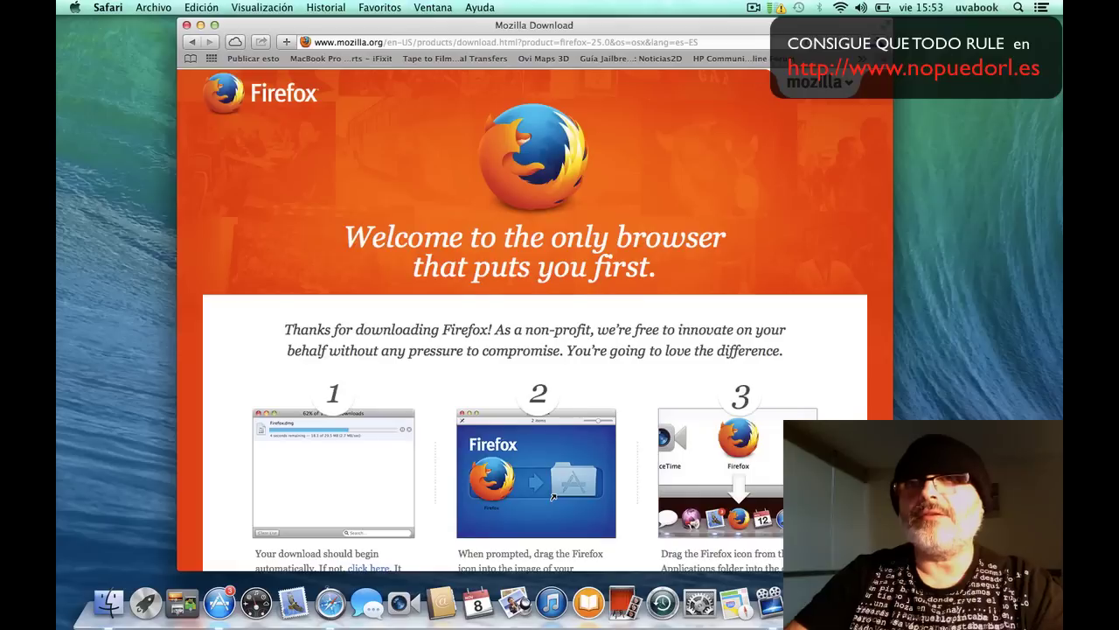
- Place the downloaded Firefox 25.0.dmg on the desktop and minimize the browser window
left_click(878, 41)
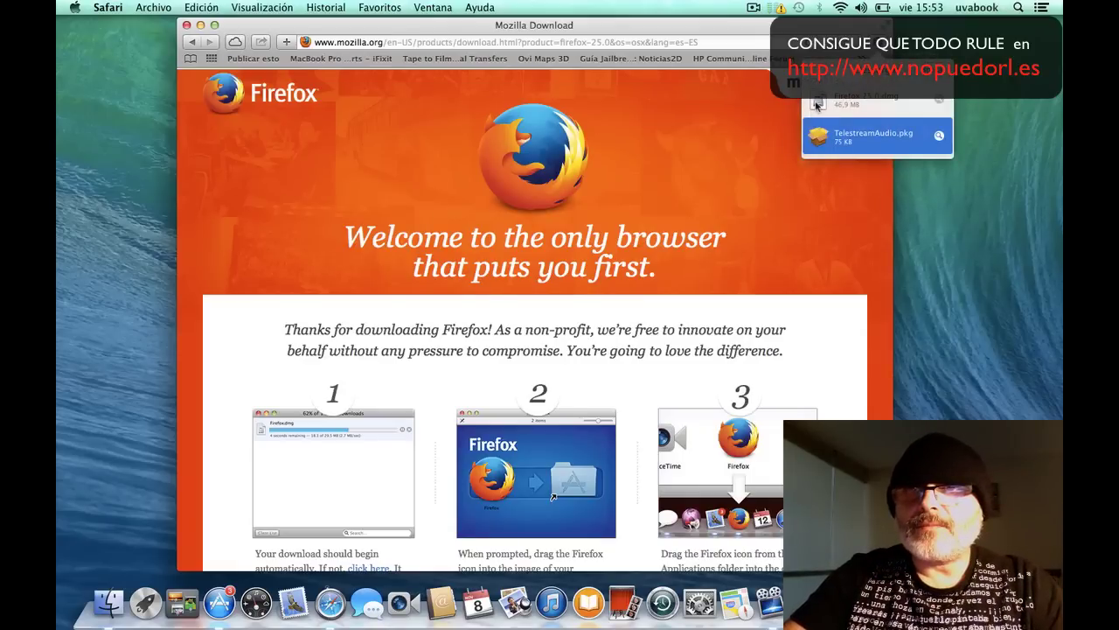
left_click(818, 103)
left_click_drag(818, 103, 965, 212)
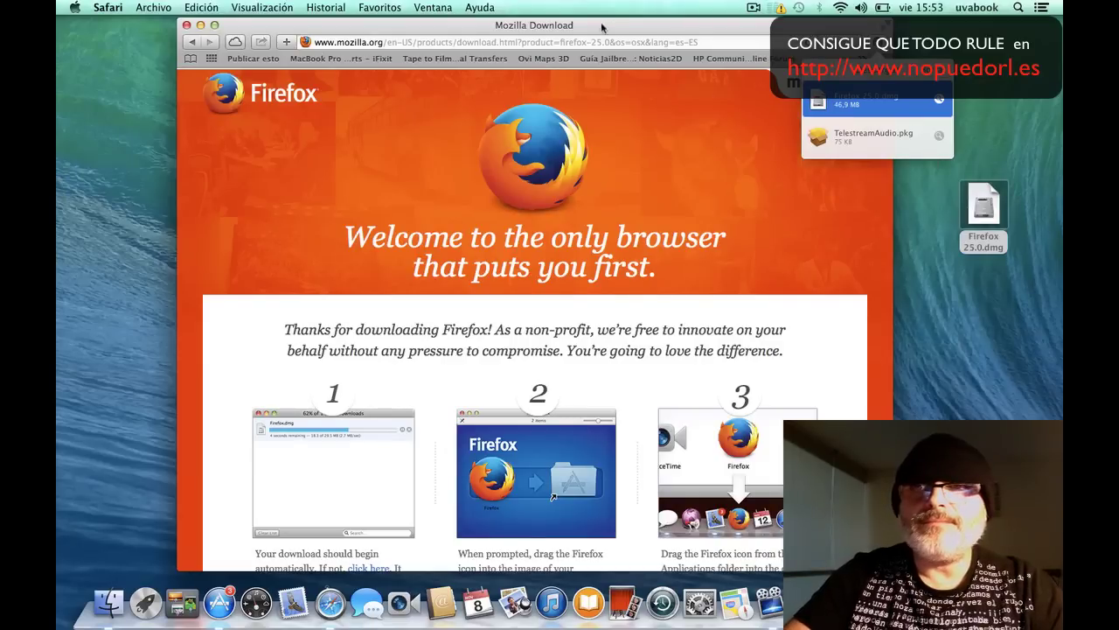
left_click(200, 27)
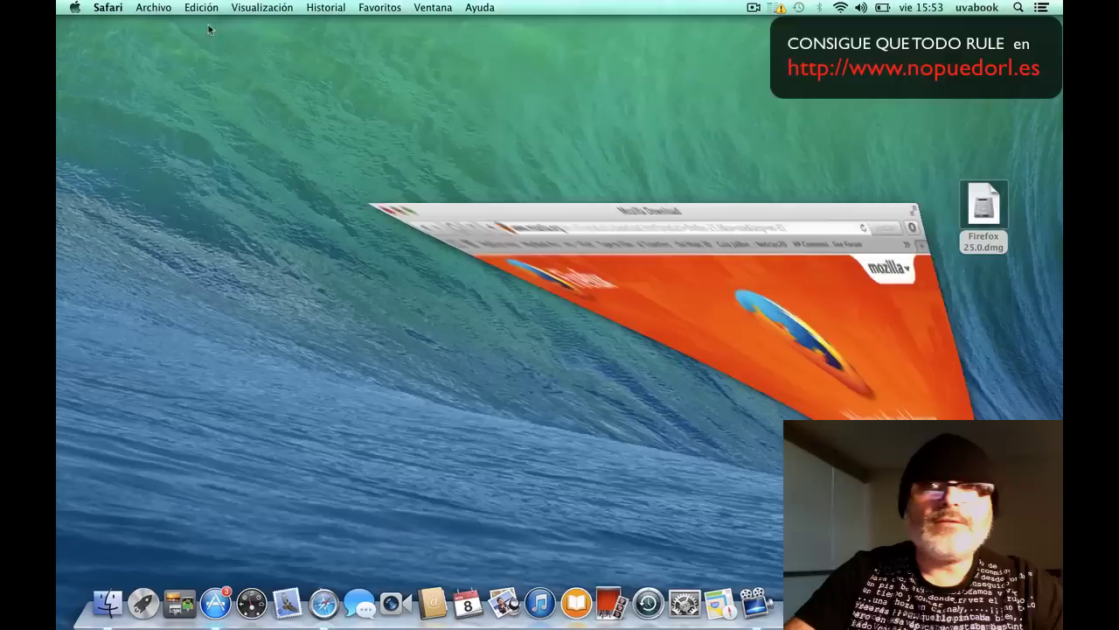
- Open the Firefox 25.0.dmg disk image and copy the Firefox application into the Applications folder
left_click(986, 202)
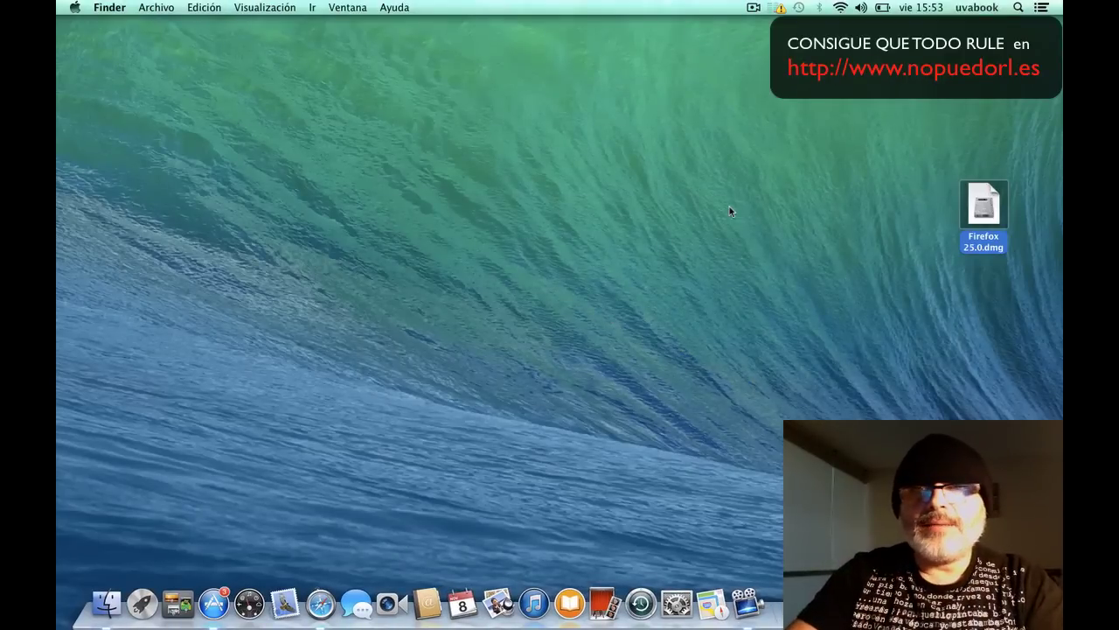
key("super+o")
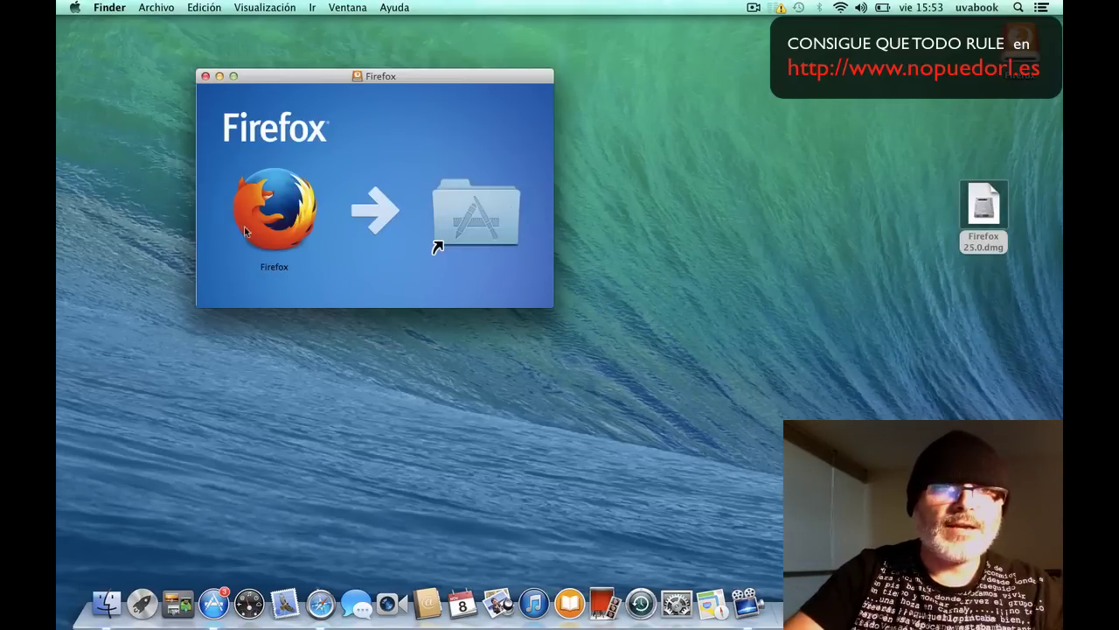
left_click(269, 213)
left_click_drag(269, 213, 471, 217)
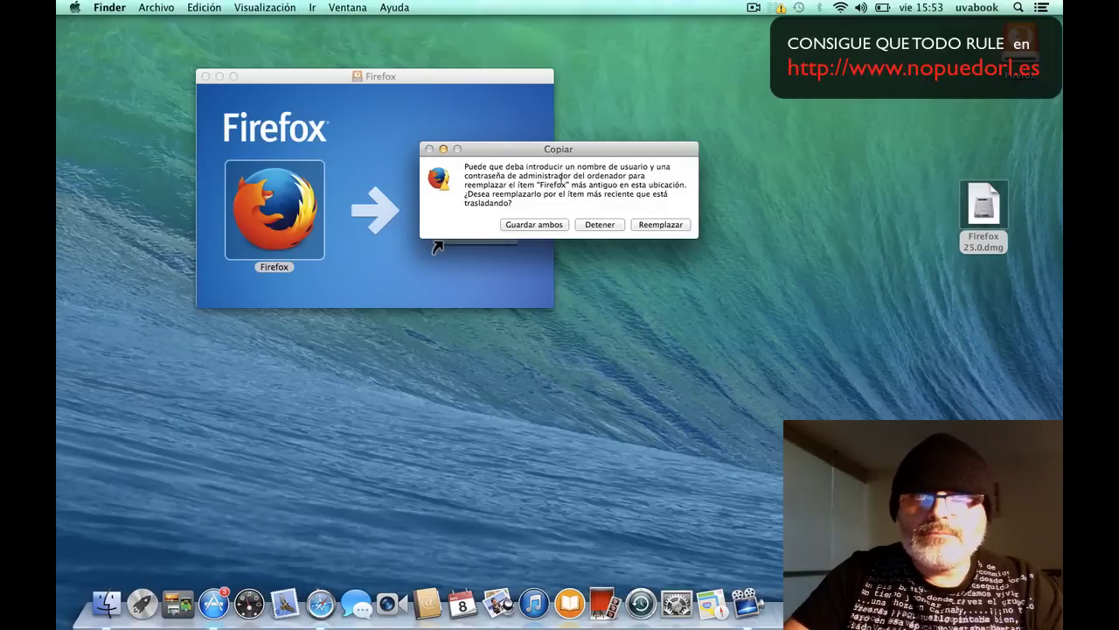
- Replace the older Firefox in the Applications folder and authorize the change with the account password
left_click(660, 227)
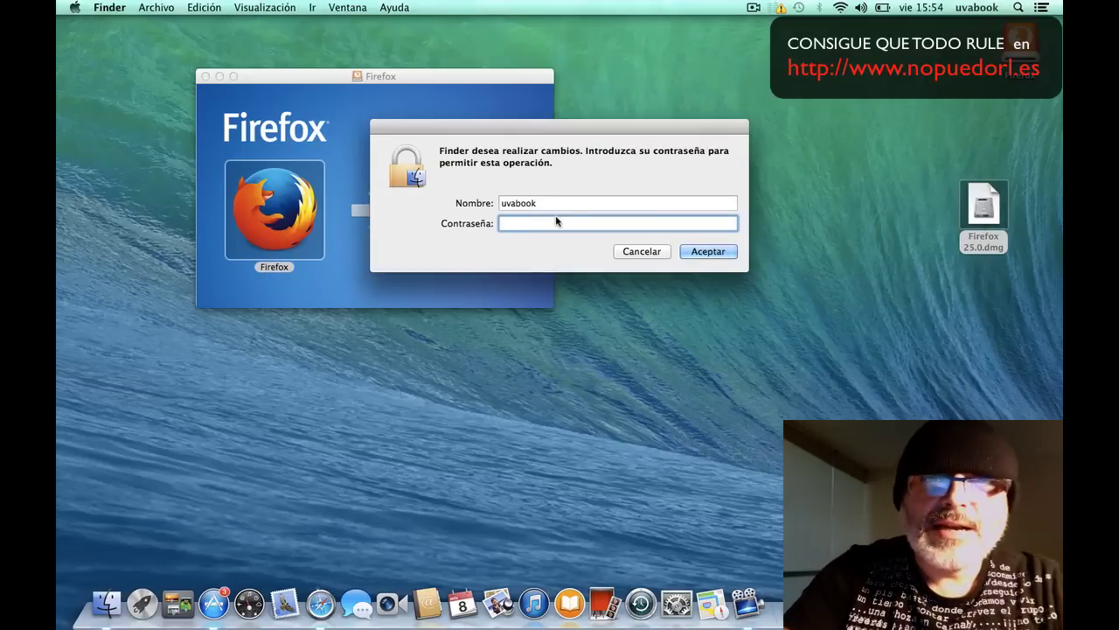
type("•••••••")
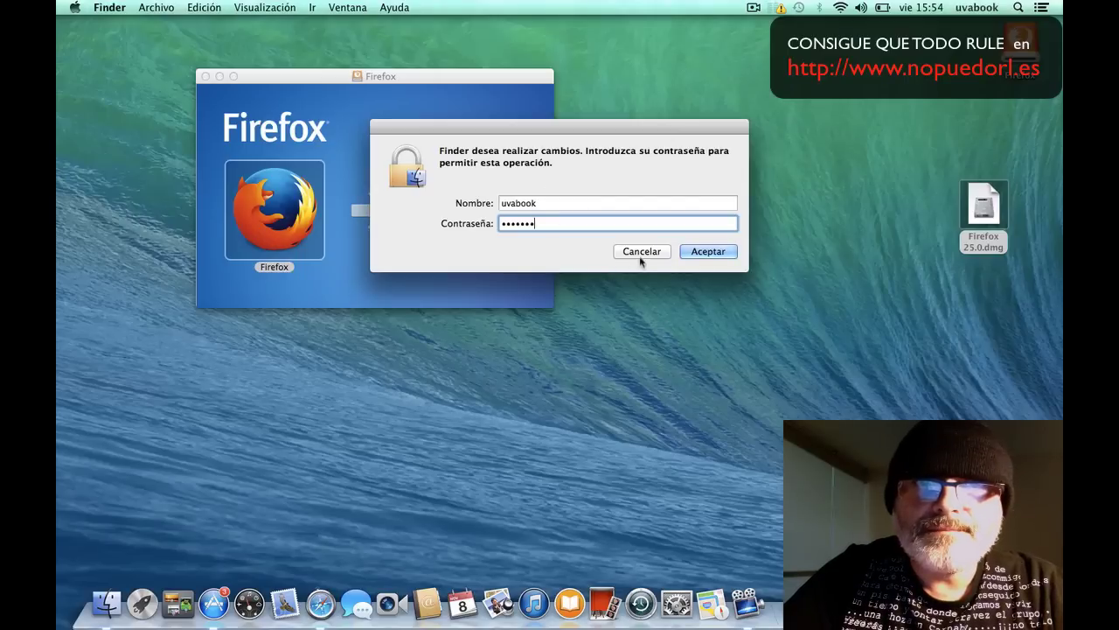
type("•••")
left_click(717, 255)
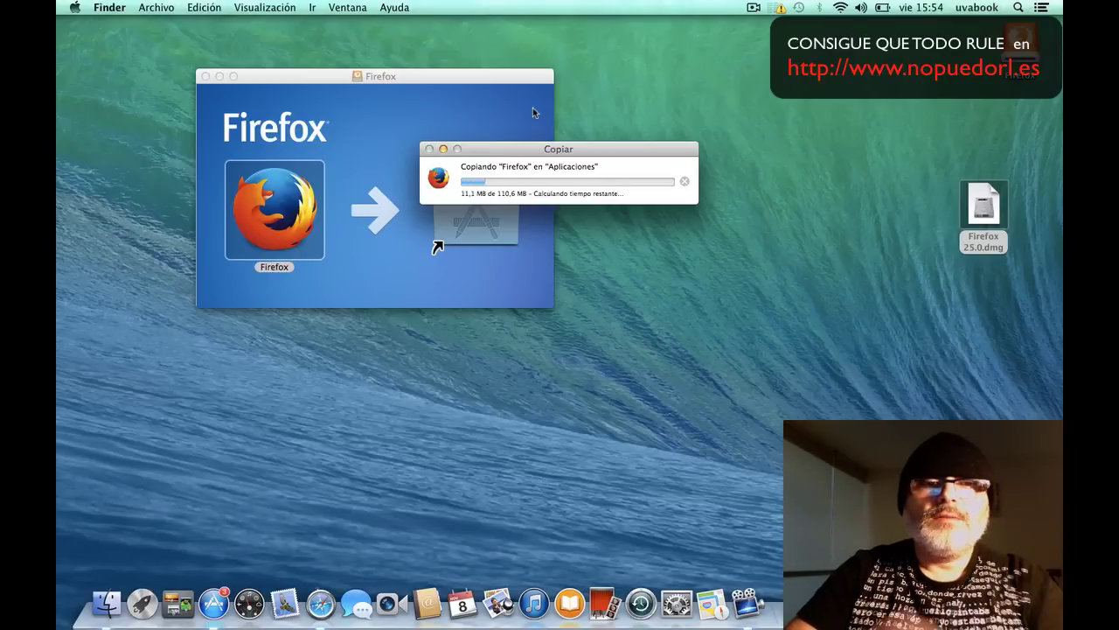
- Switch to Safari, search Google for "fnmt" and open the official Fábrica Nacional de Moneda y Timbre website
left_click(321, 604)
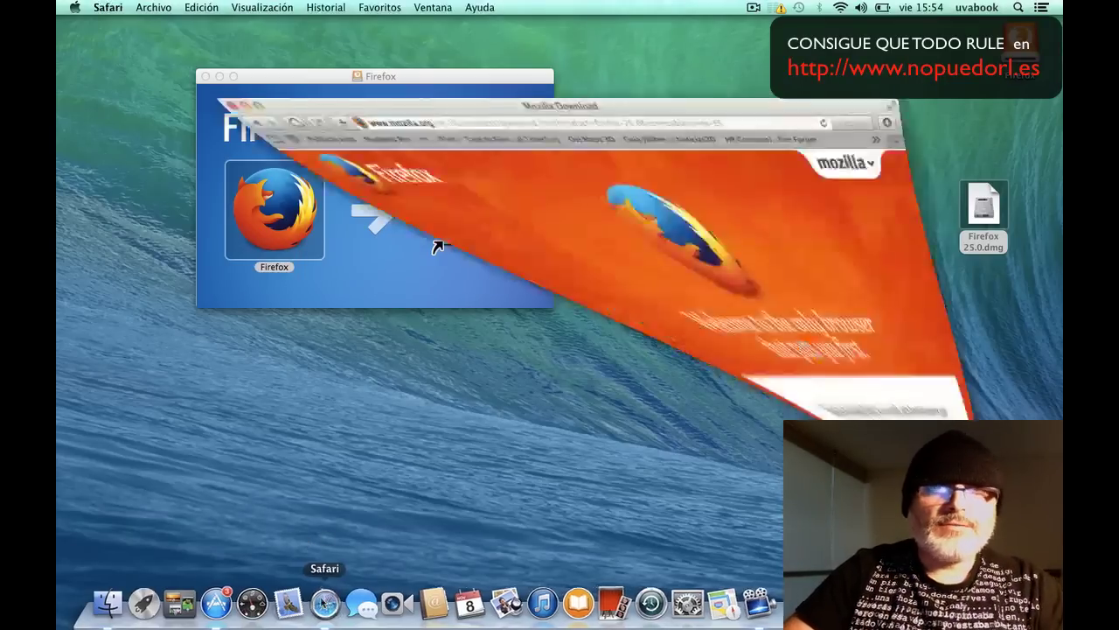
left_click(503, 41)
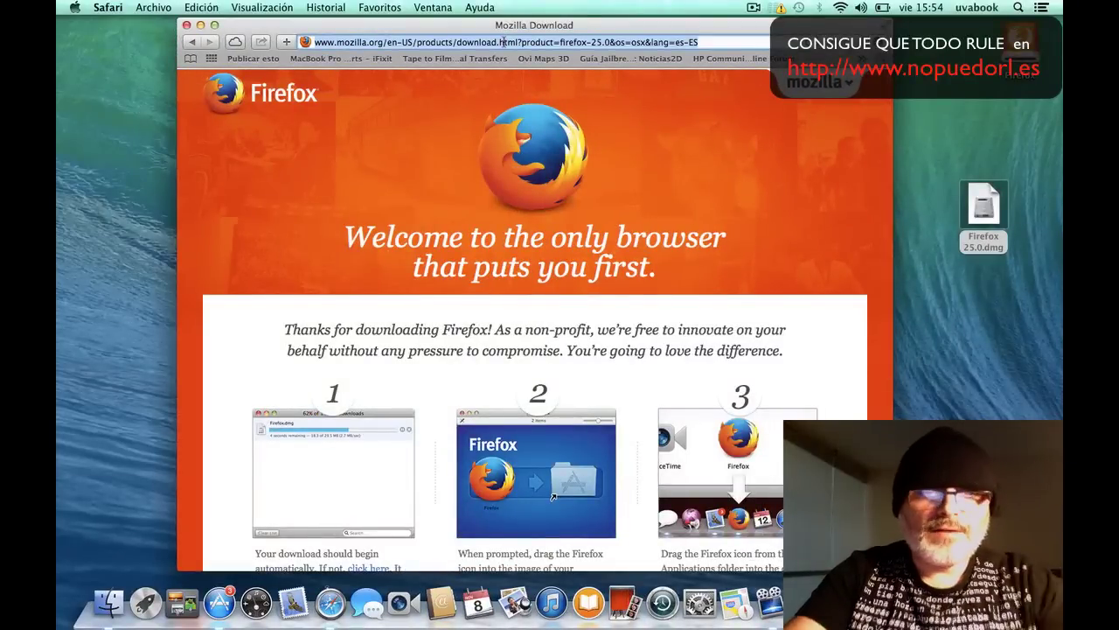
type("fnmt")
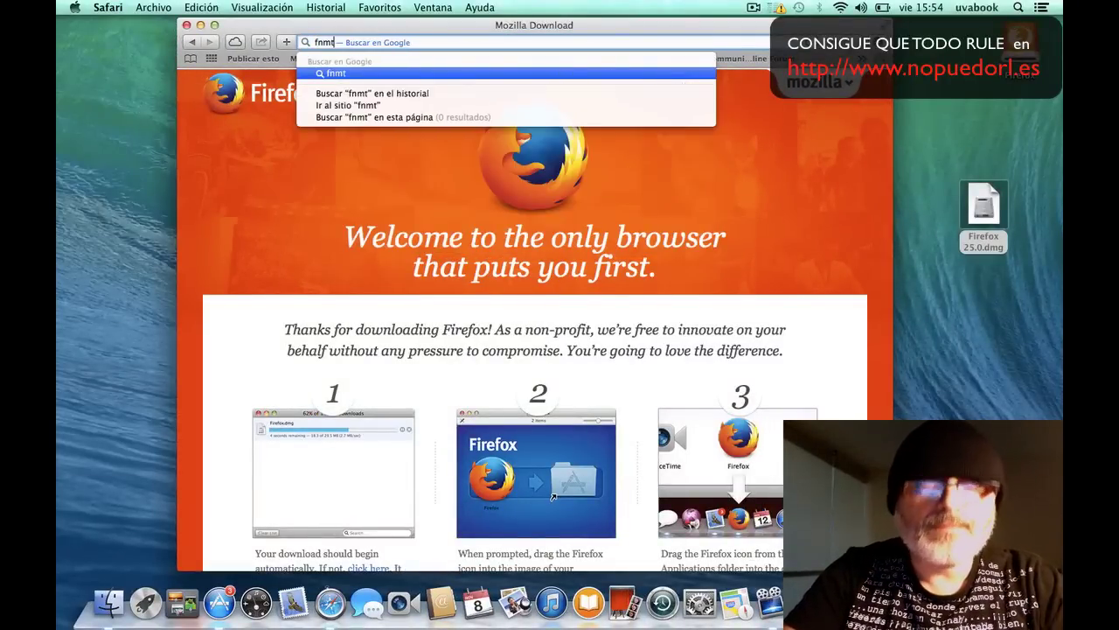
key("Return")
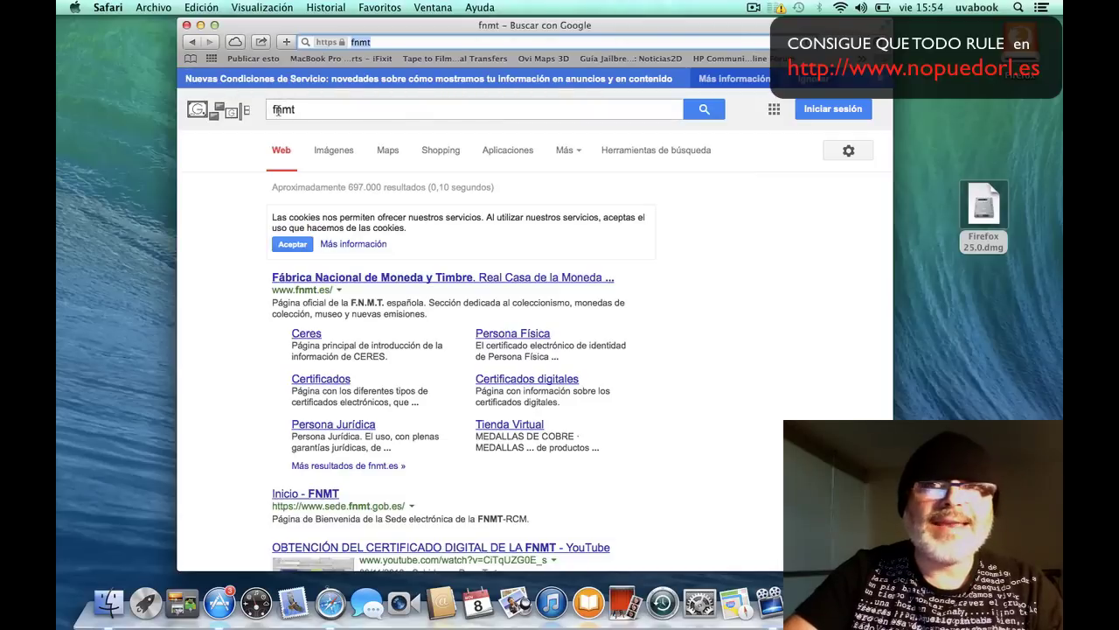
left_click(340, 280)
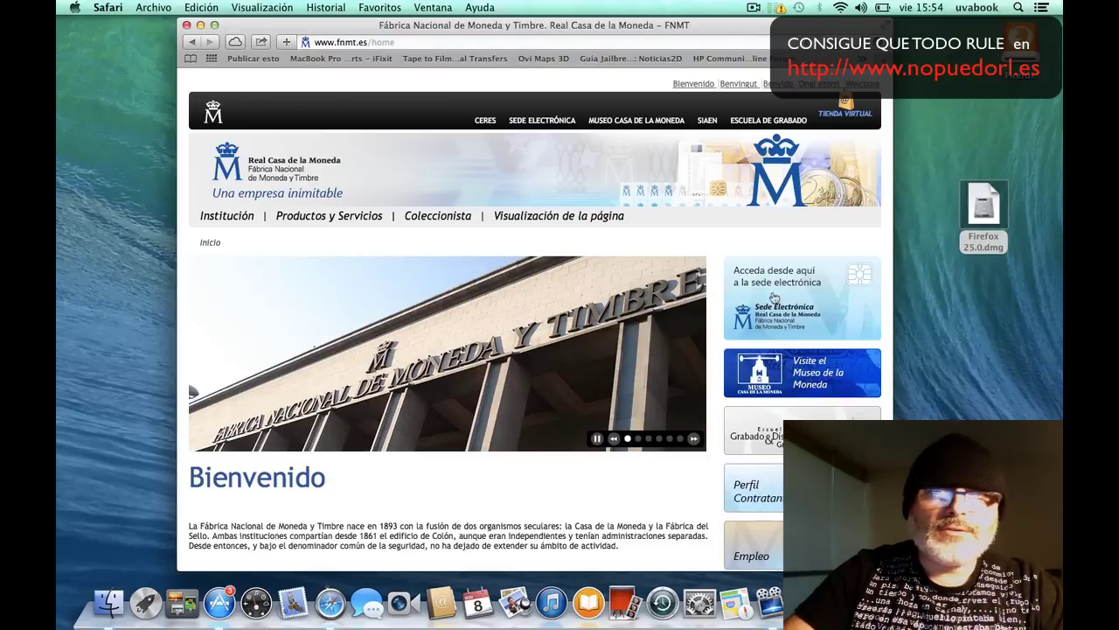
- Go to the FNMT Sede Electrónica site and continue despite the unverified website certificate
scroll(778, 299, "down", 4)
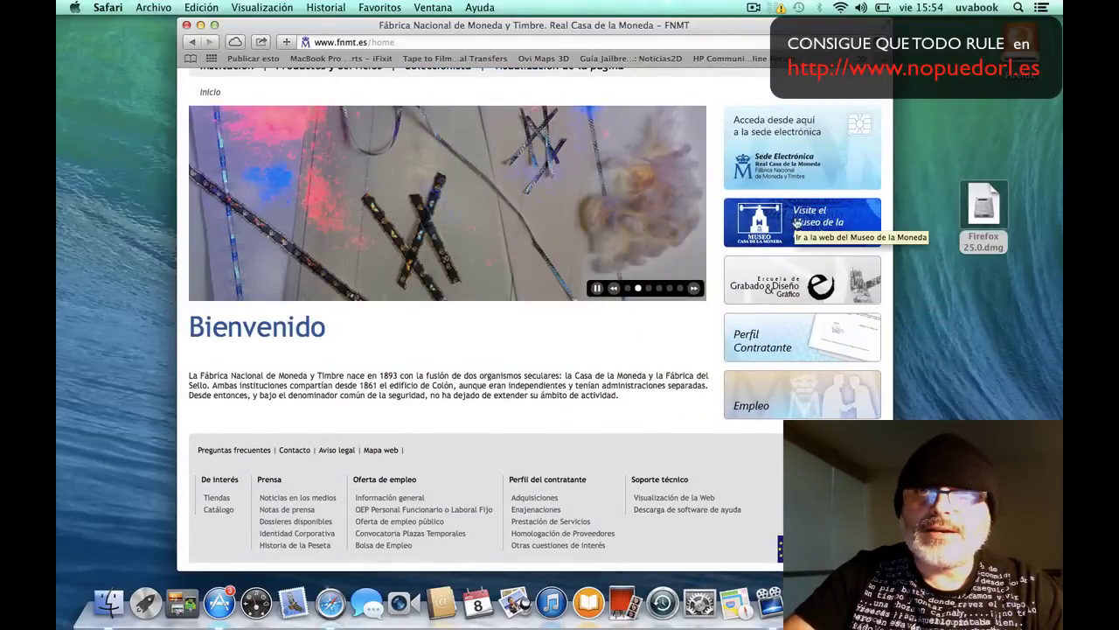
left_click(796, 140)
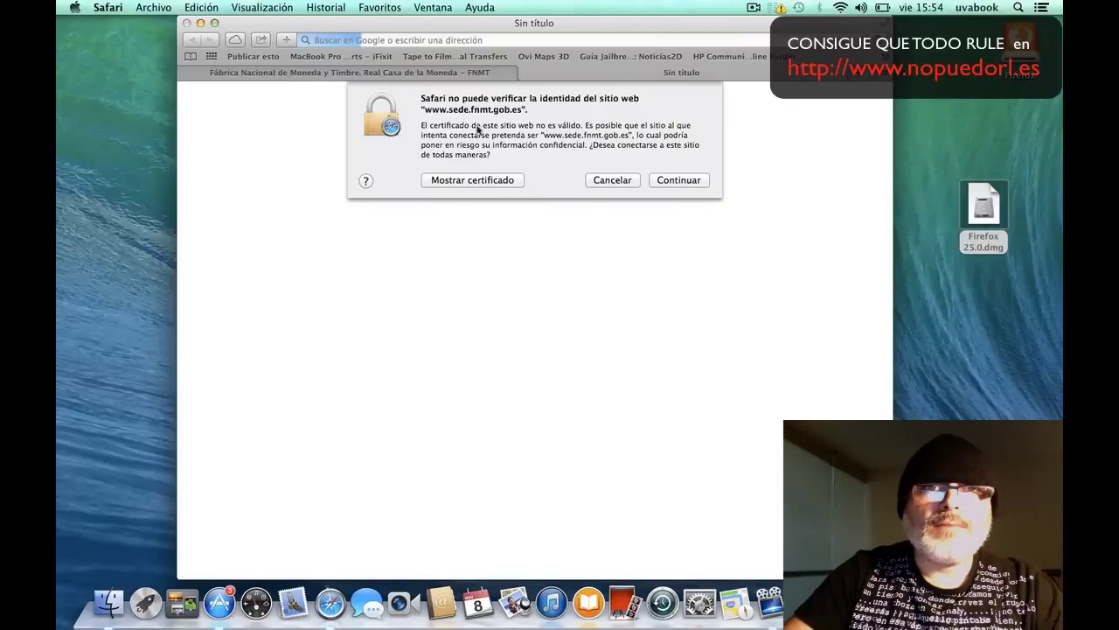
left_click(686, 183)
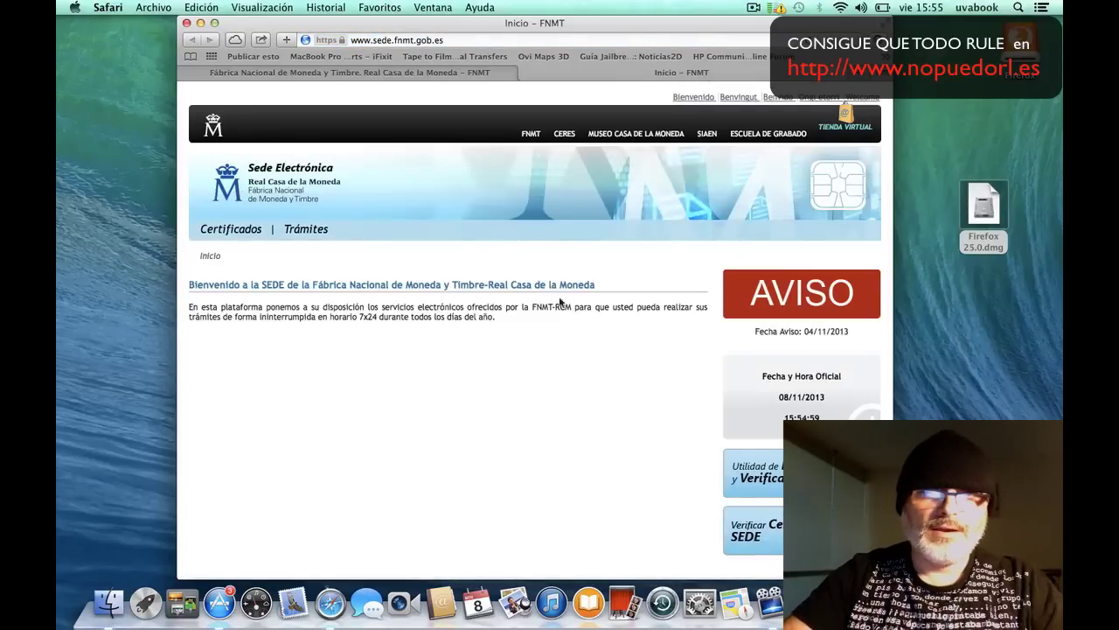
- From the Descarga de Software page, download the MultiCard FNMT-DNIe library for MAC OS 10.8 (Mountain Lion)
scroll(522, 353, "down", 3)
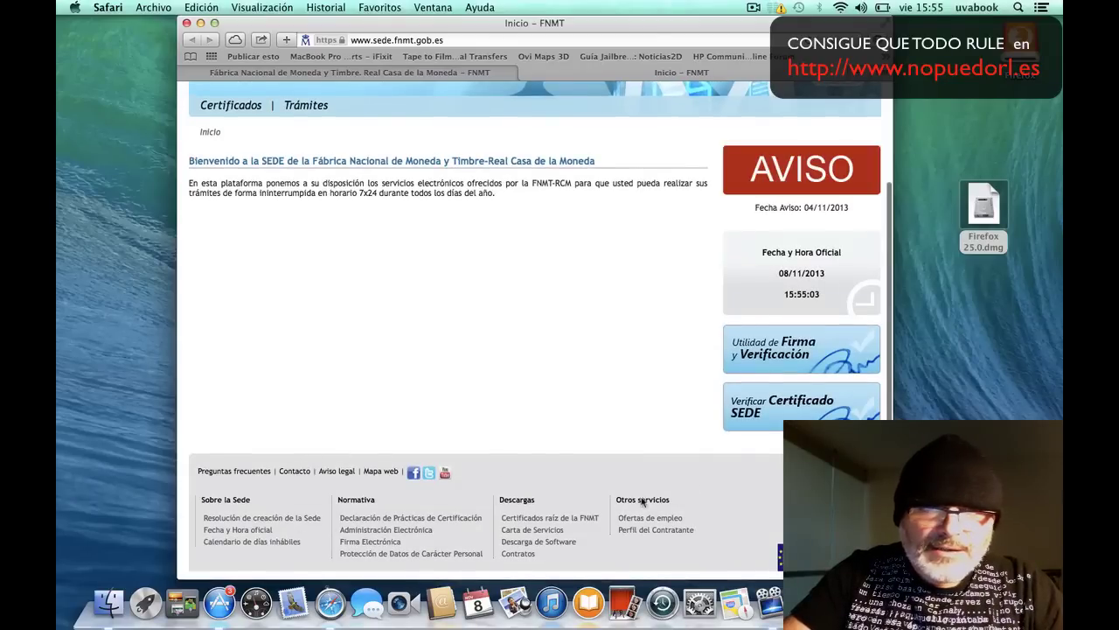
left_click(569, 542)
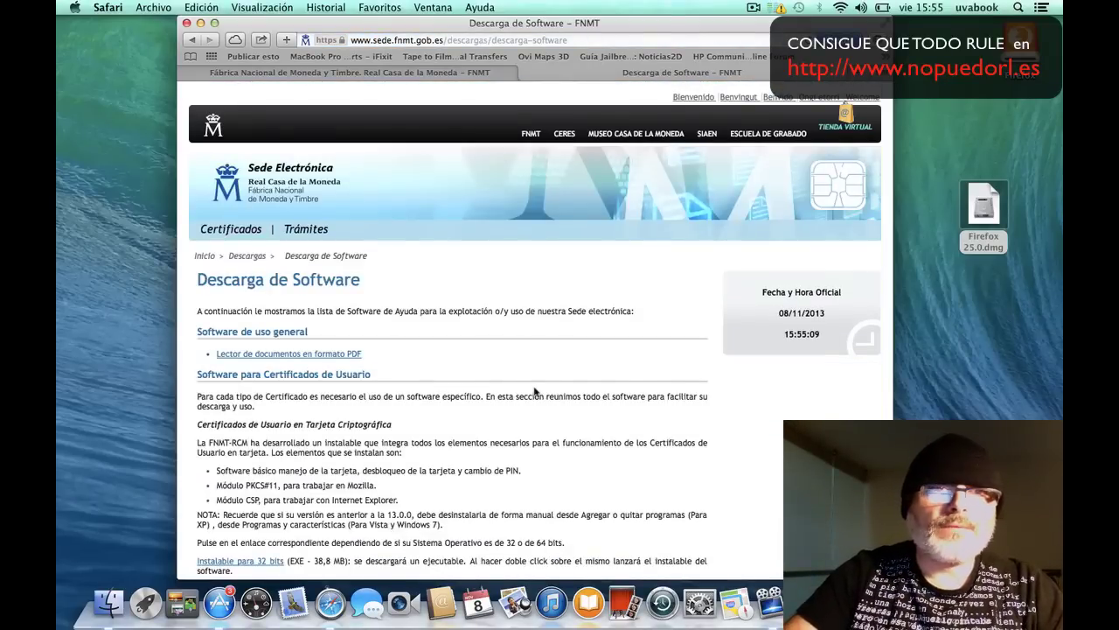
scroll(536, 391, "down", 15)
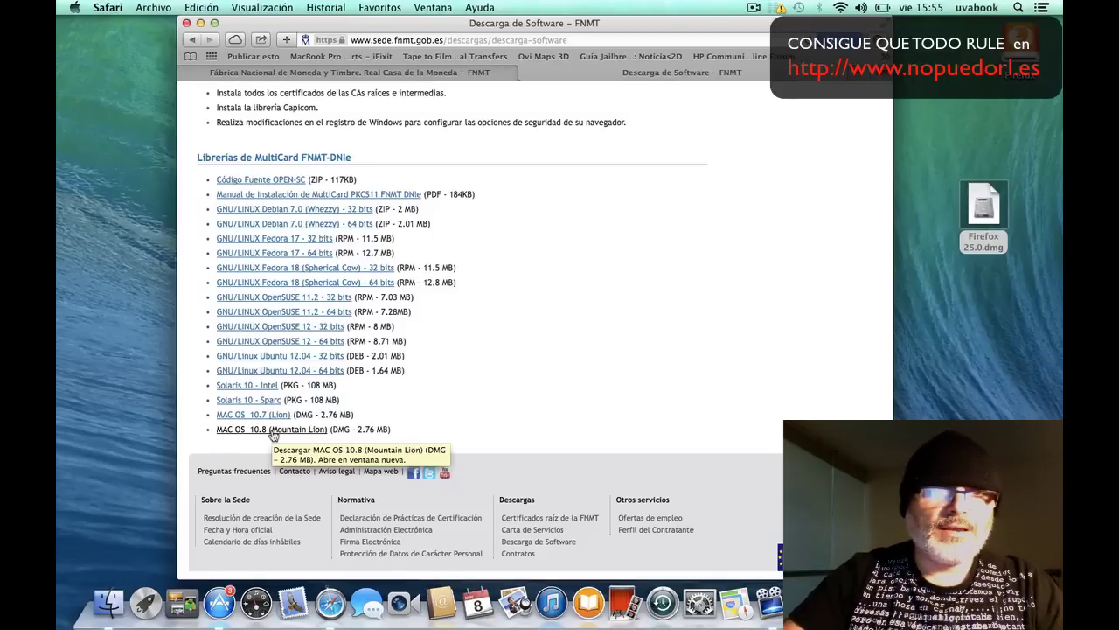
left_click(274, 429)
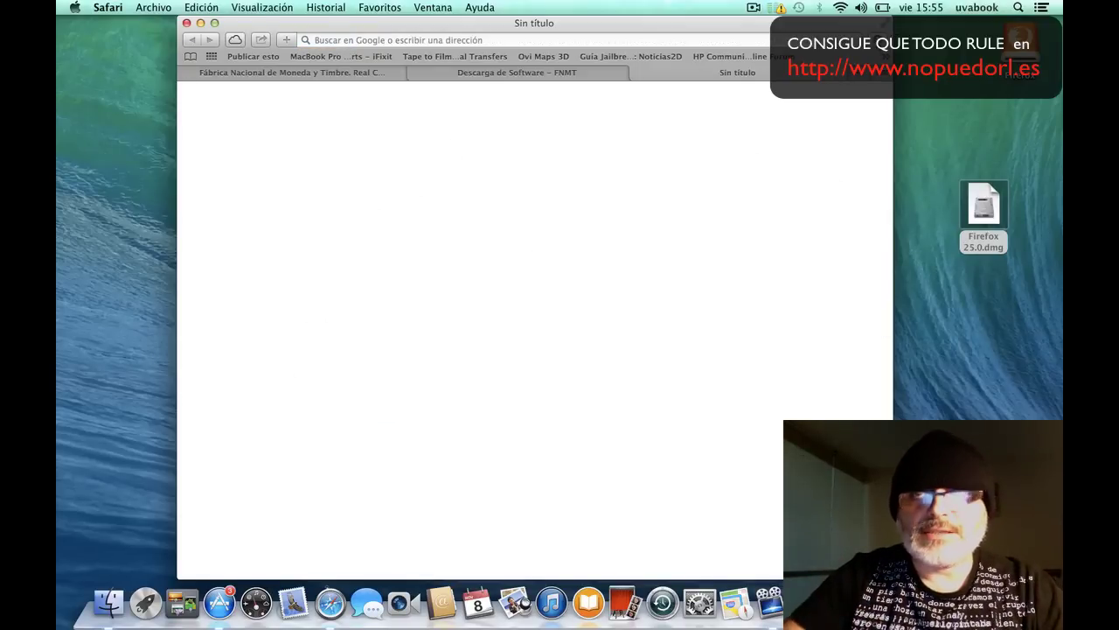
- Place the downloaded libpkcs11 disk image on the desktop, then close the browser window and the Firefox installer window
left_click(878, 39)
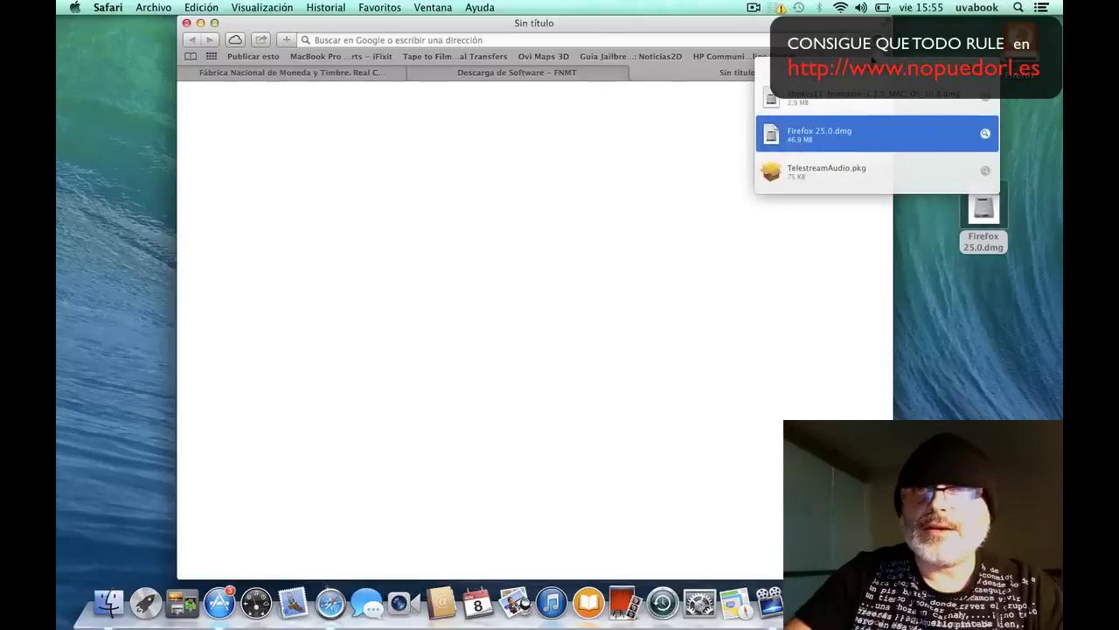
left_click(784, 103)
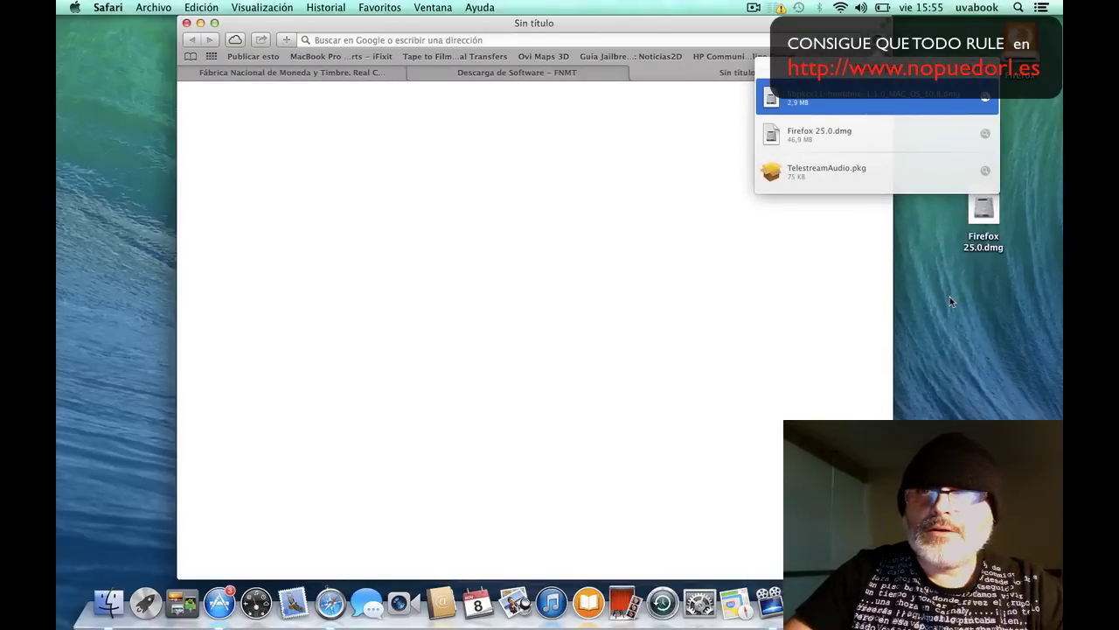
left_click_drag(950, 296, 950, 296)
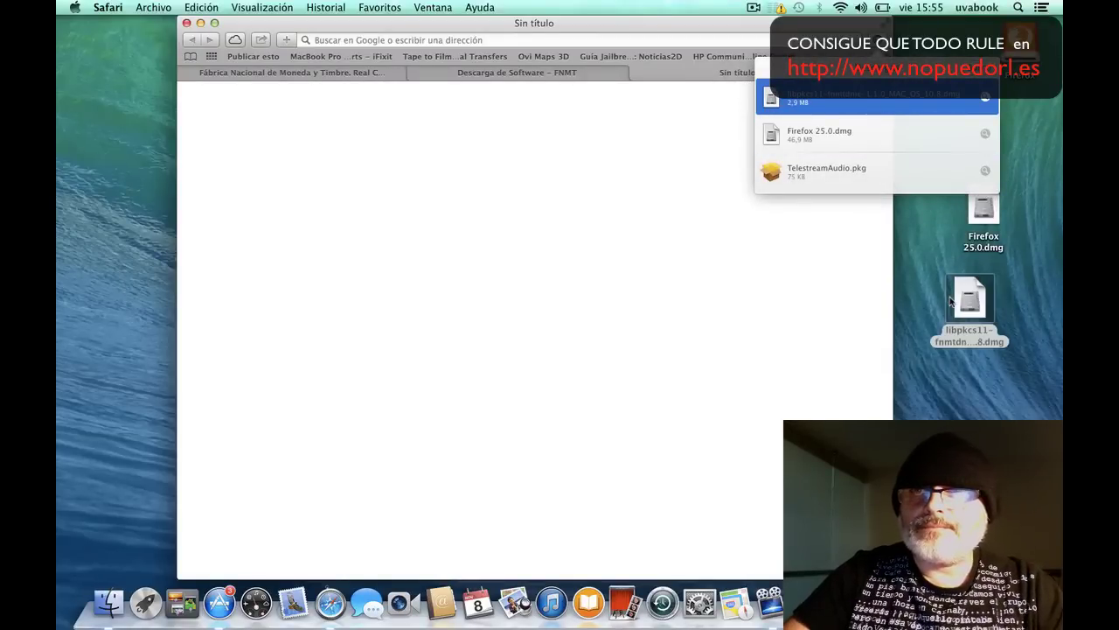
left_click(186, 24)
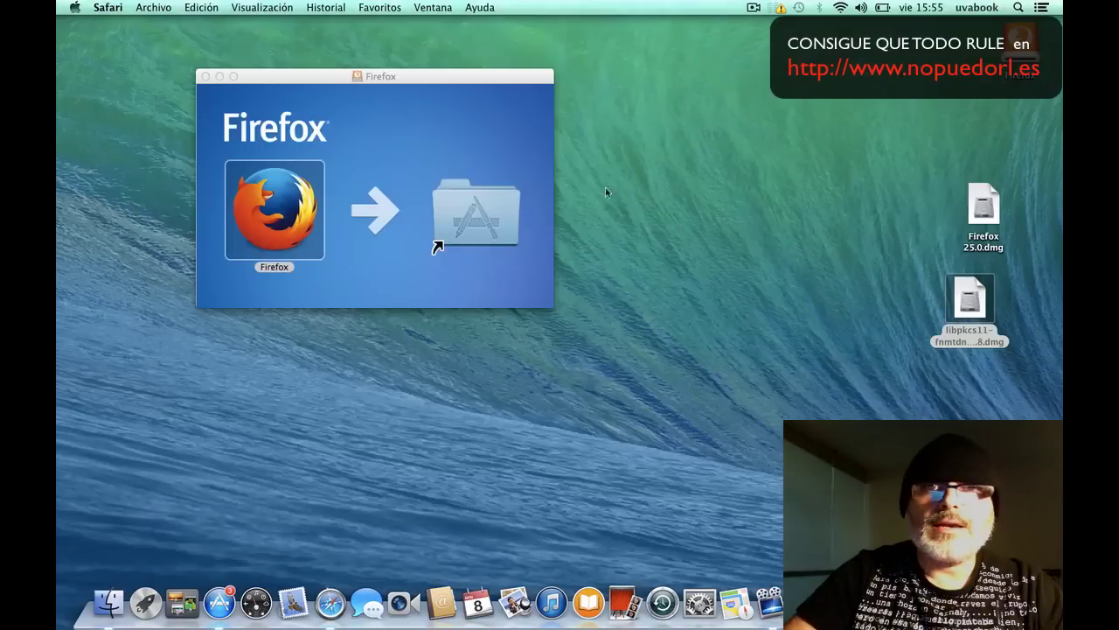
left_click(205, 77)
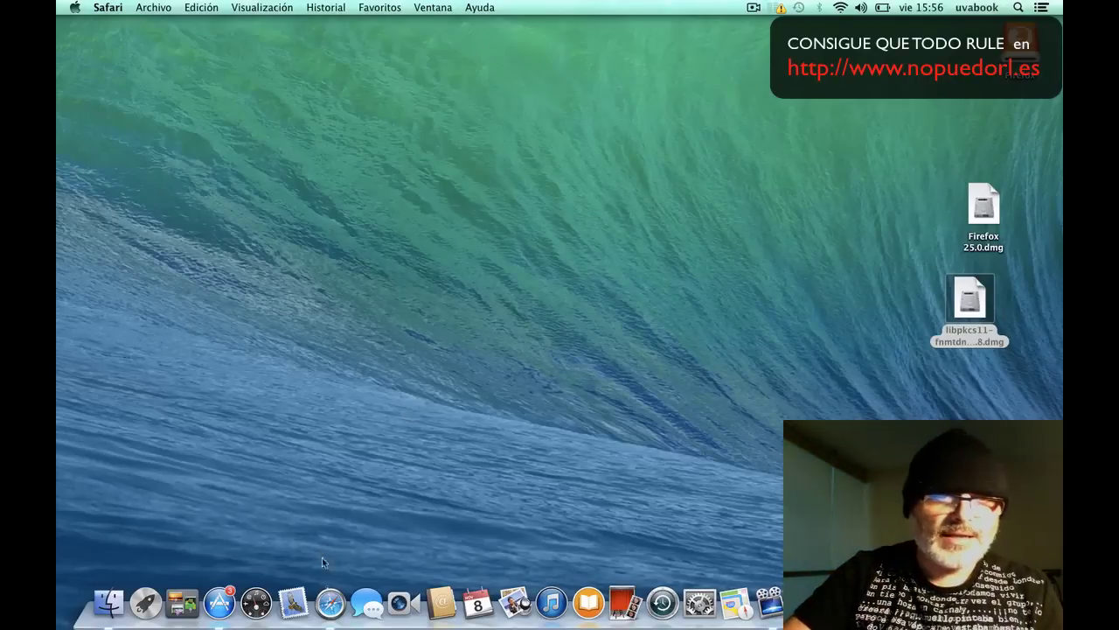
- Launch Firefox, allow the downloaded application to open, and import preferences, bookmarks, history and other data from Safari
left_click(1020, 7)
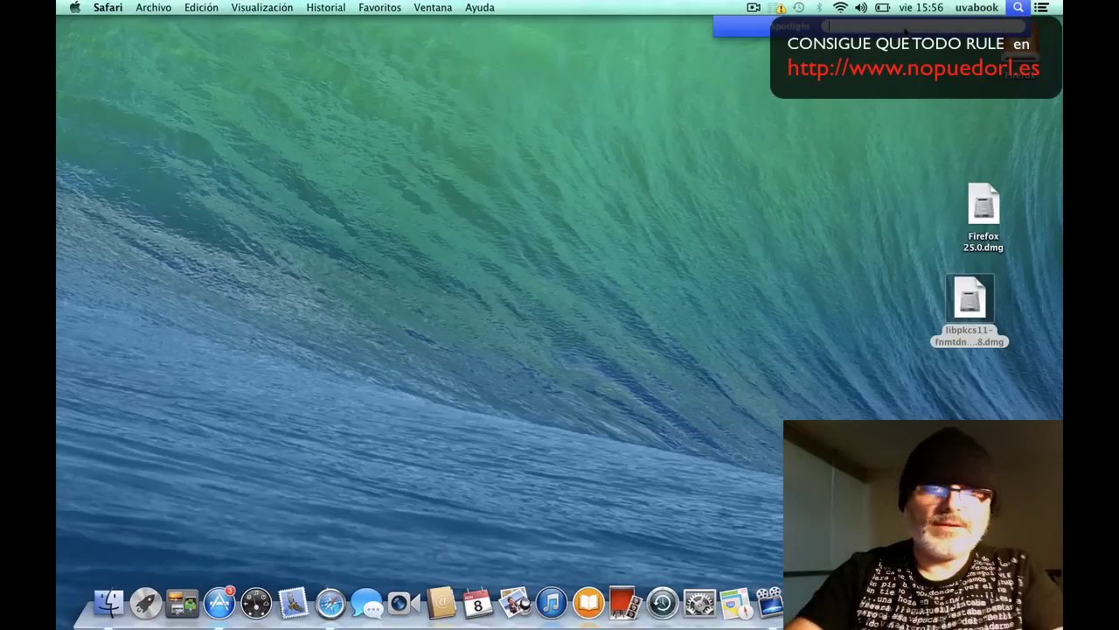
type("firefox")
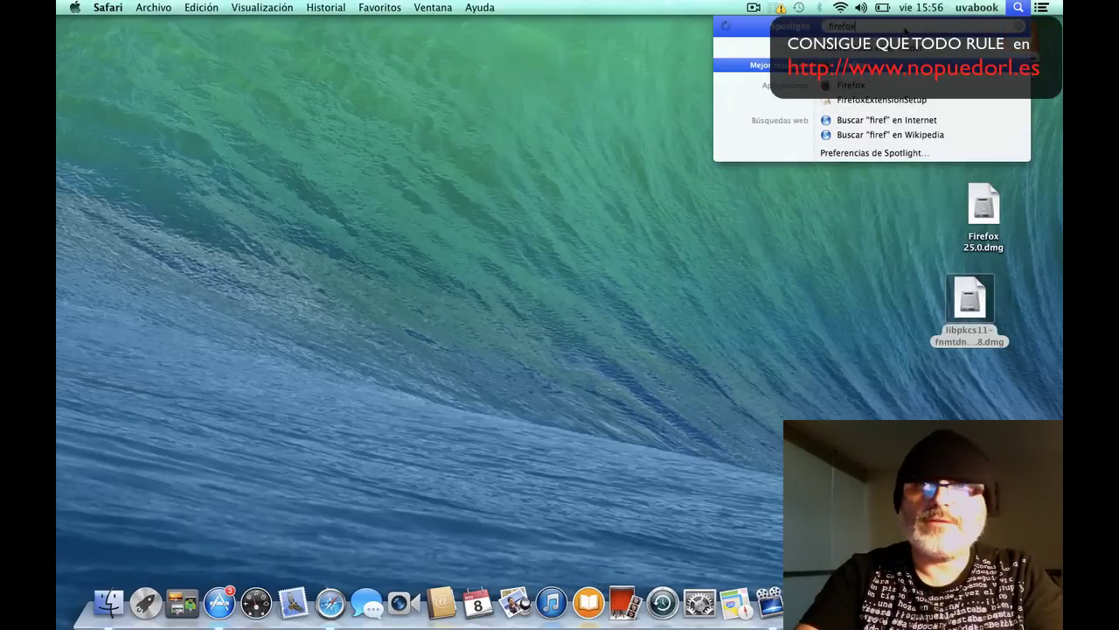
key("Return")
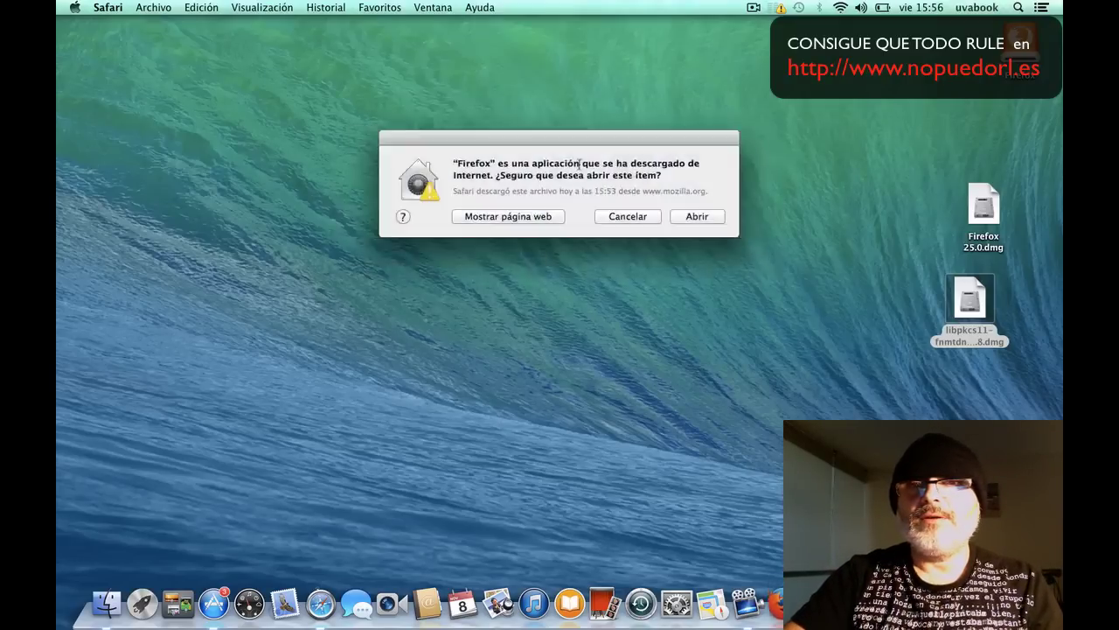
left_click(697, 216)
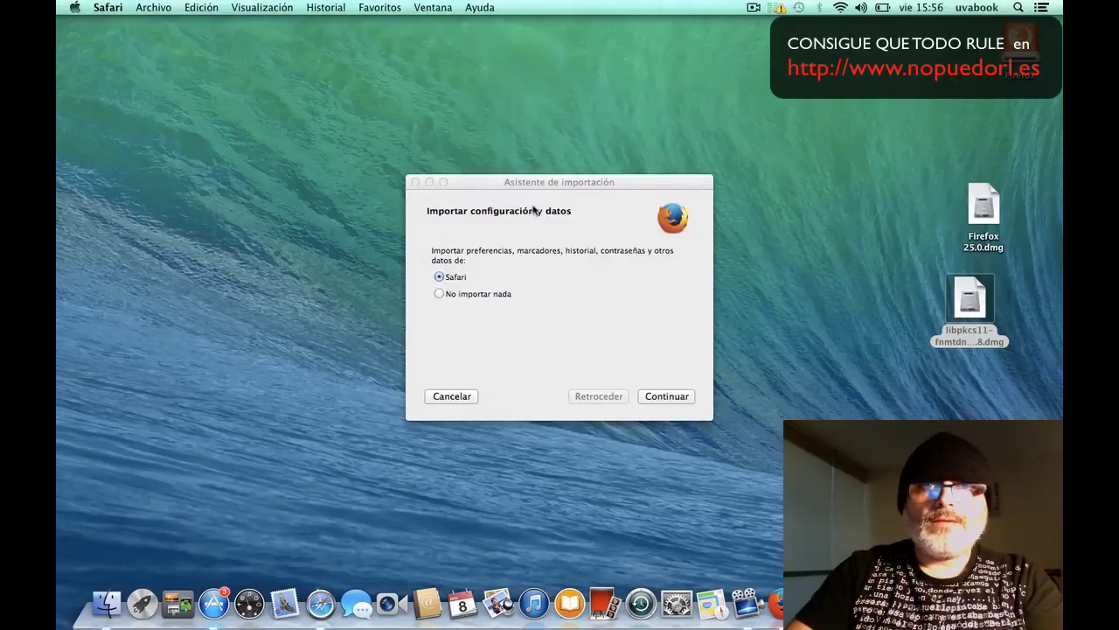
left_click(673, 400)
left_click(672, 398)
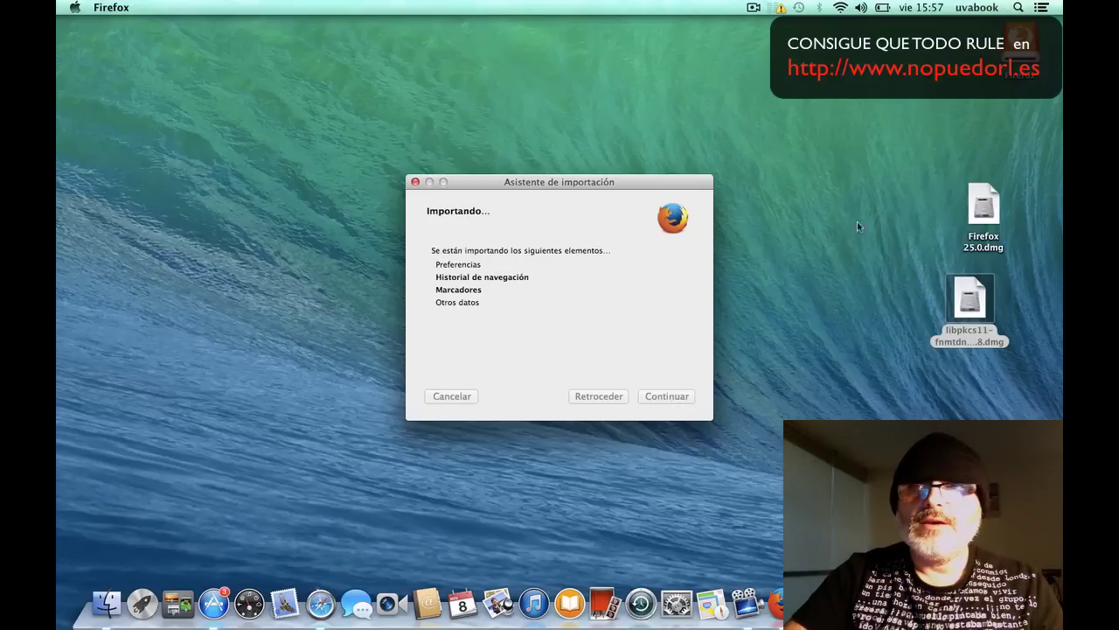
- Open the libpkcs11 disk image, finish the import wizard, and launch the libpkcs11-fnmtdnie-1.1.0.pkg installer
left_click(949, 313)
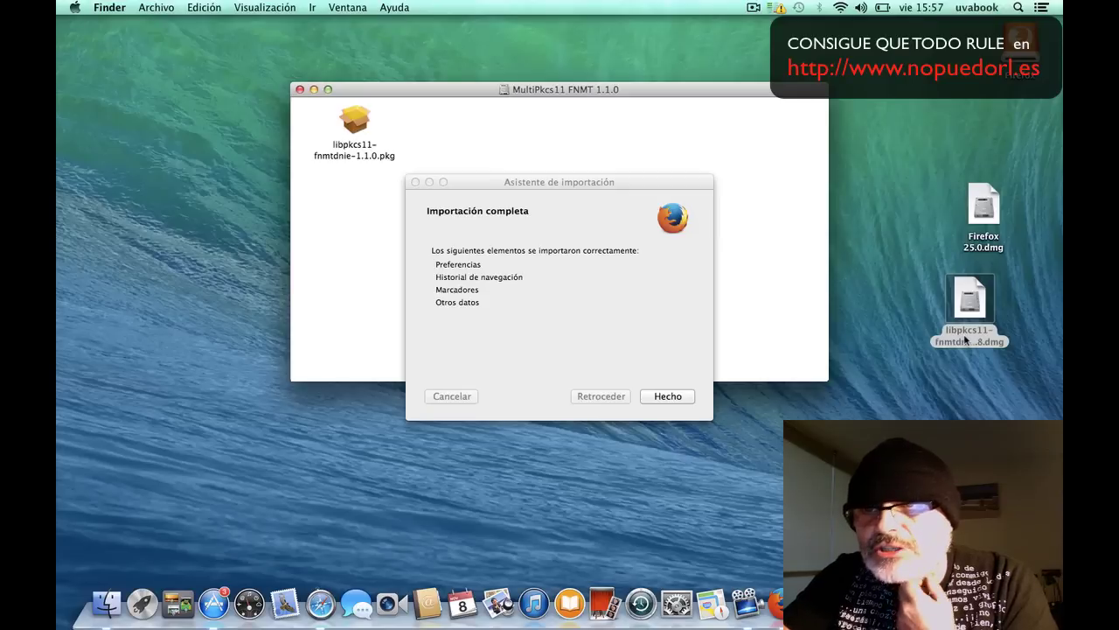
key("Return")
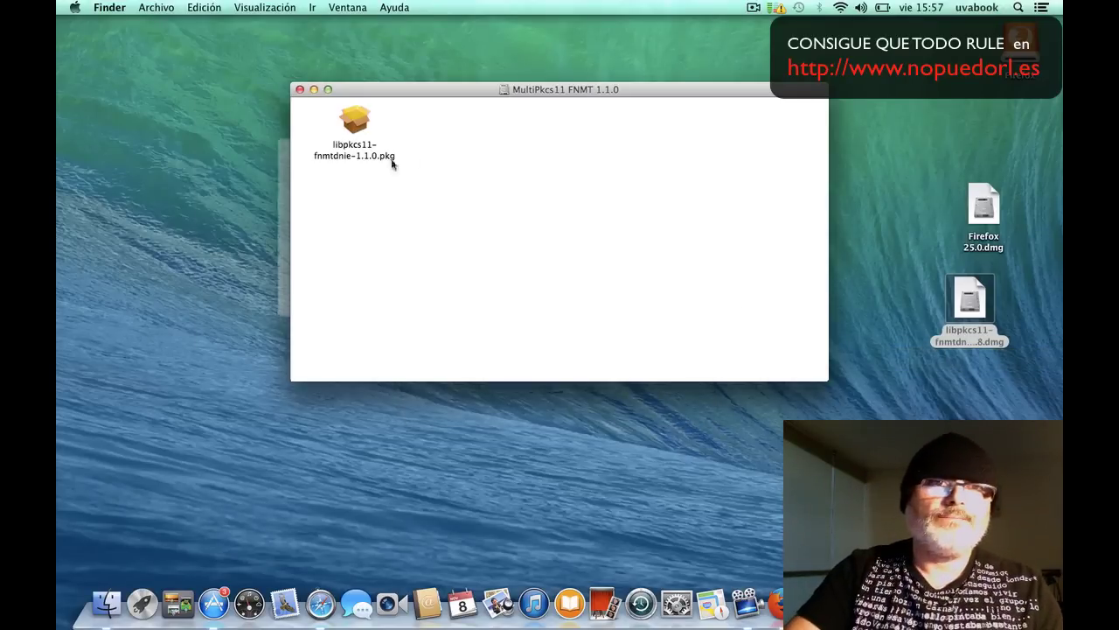
left_click(355, 122)
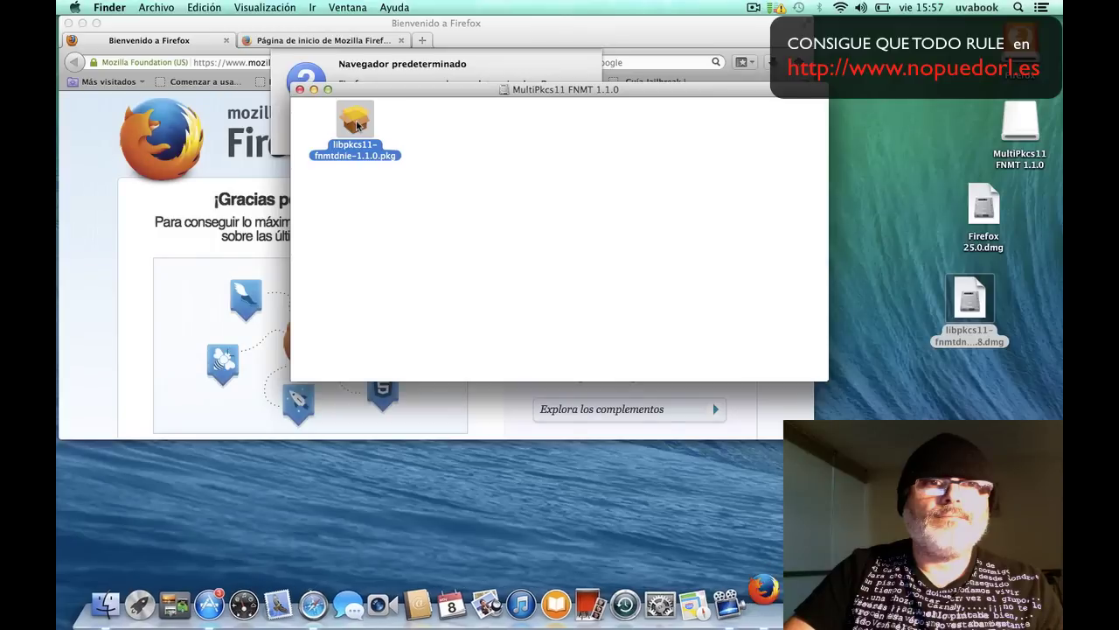
double_click(355, 123)
- Decline making Firefox the default browser, then quit Firefox
left_click(181, 26)
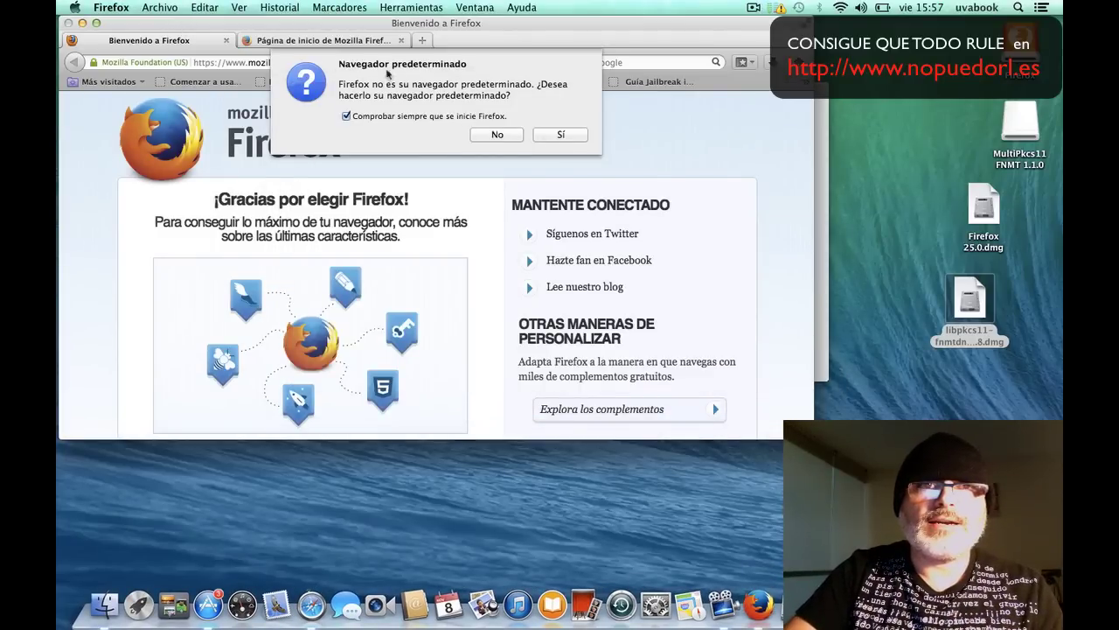
left_click(495, 134)
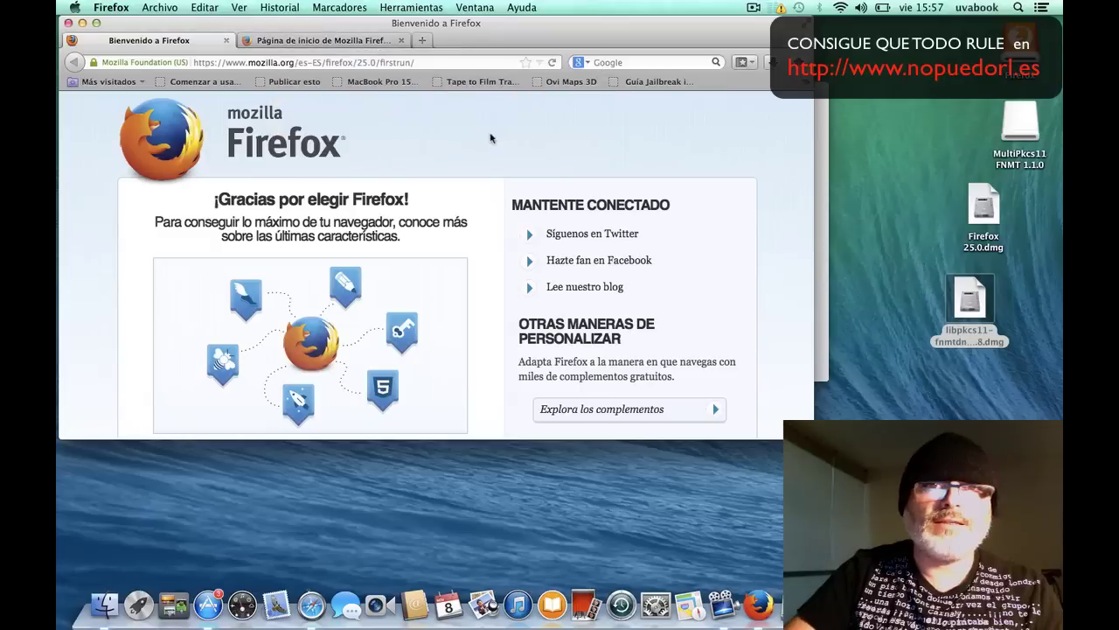
left_click(112, 8)
left_click(145, 139)
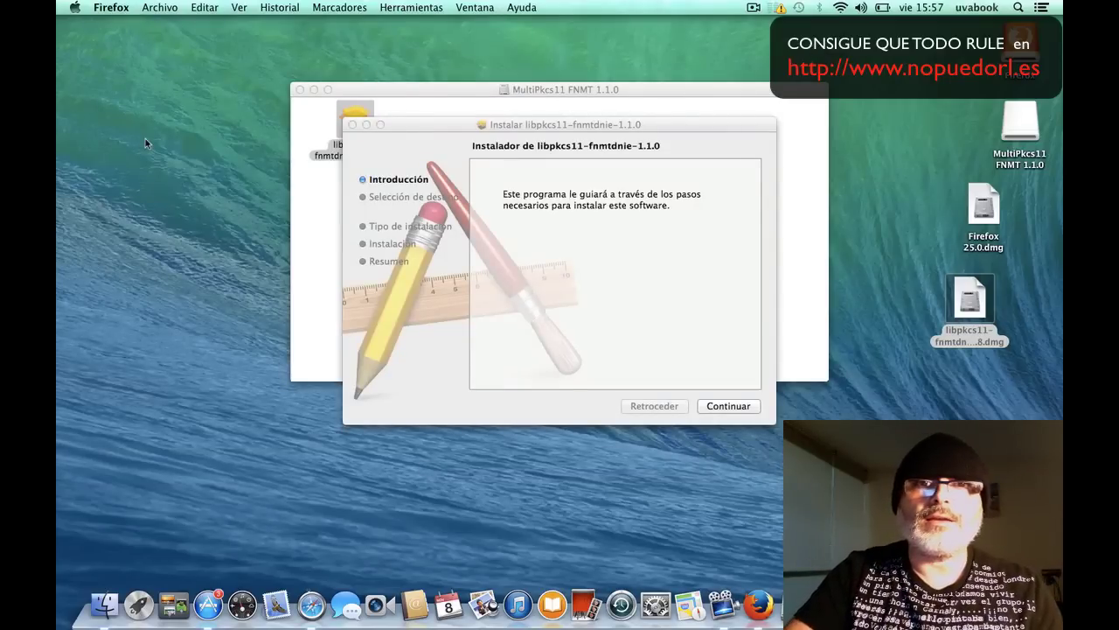
- Close the disk image window and run the standard libpkcs11-fnmtdnie-1.1.0 installation on Macintosh HD, authorizing it with the account password
left_click(299, 89)
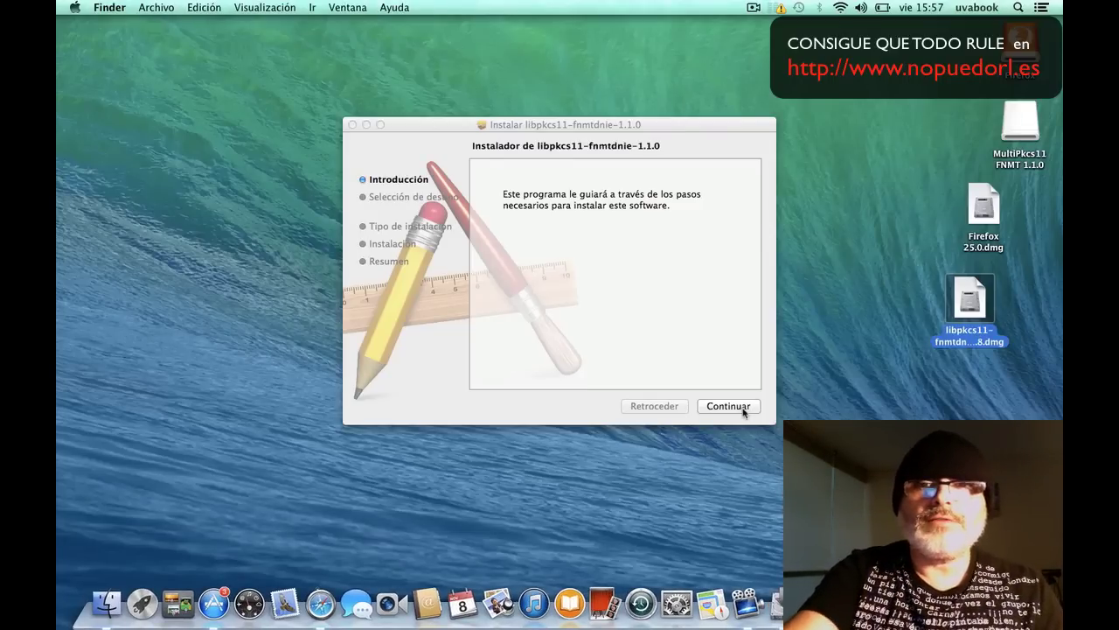
left_click(743, 411)
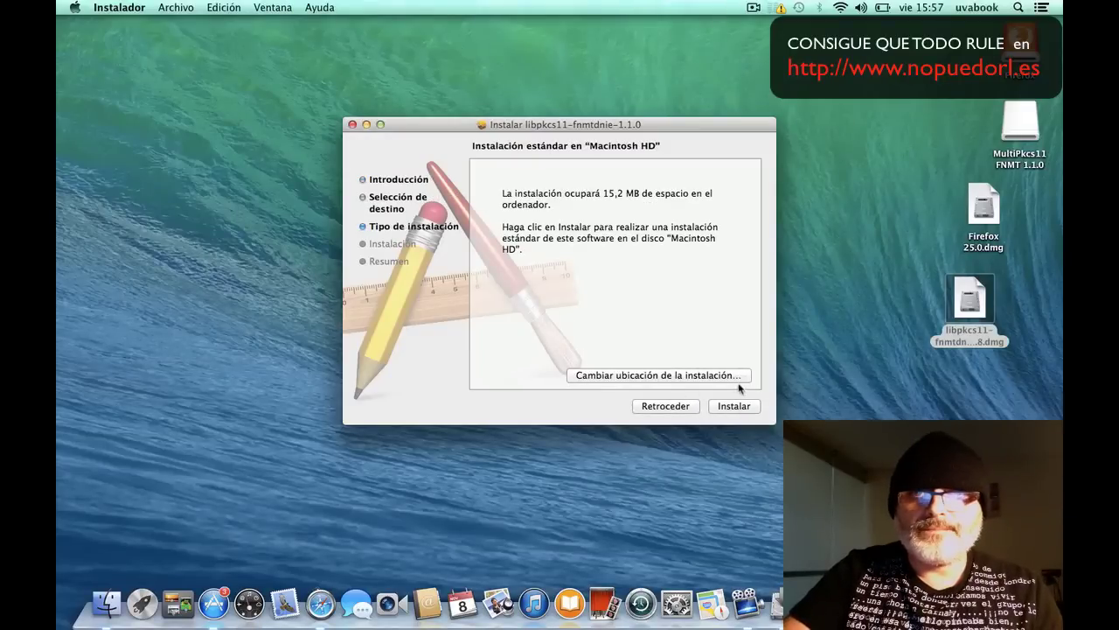
left_click(736, 410)
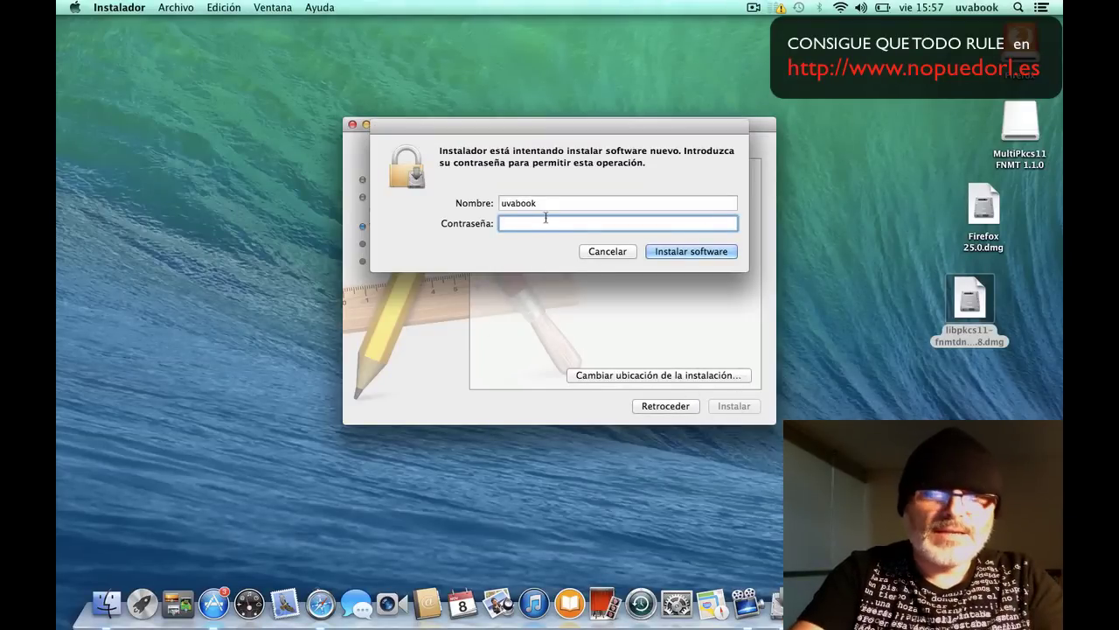
type("•••••••••")
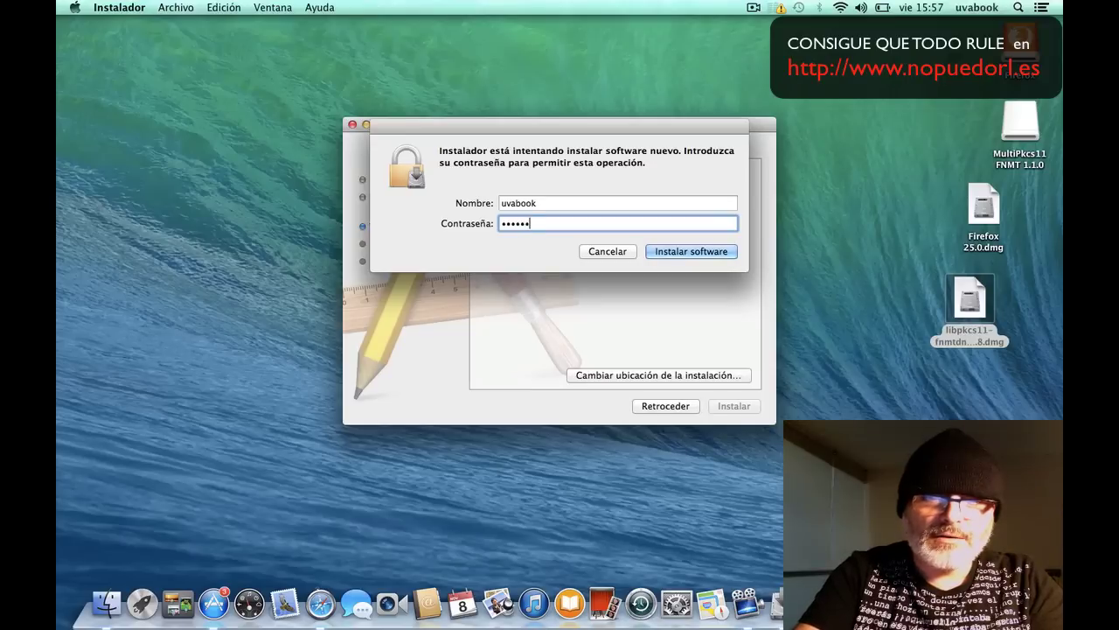
key("Return")
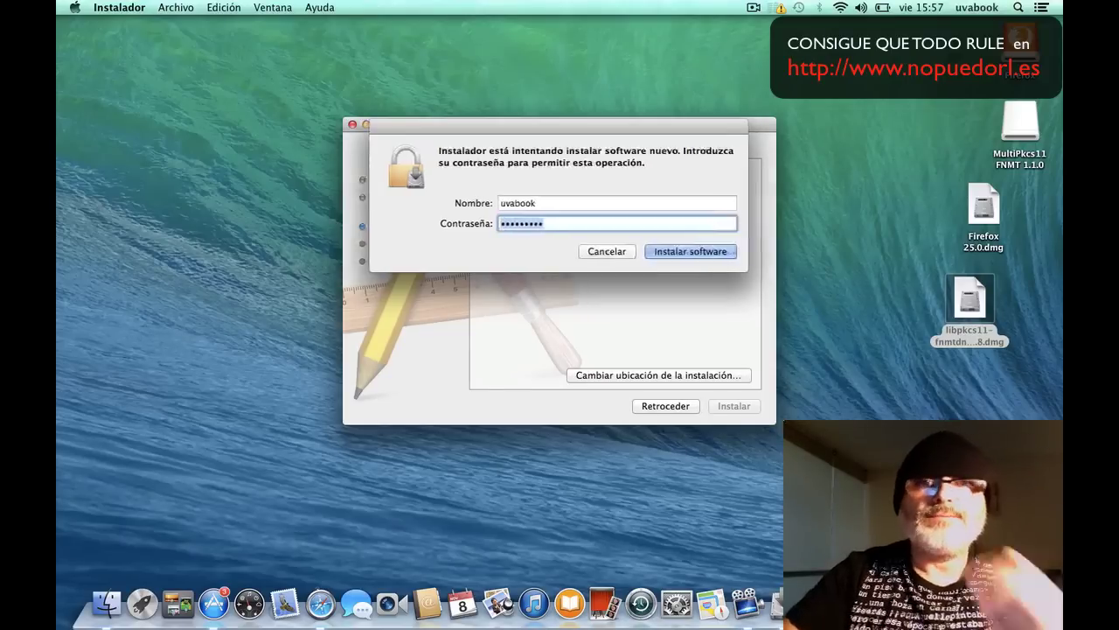
type("••••••")
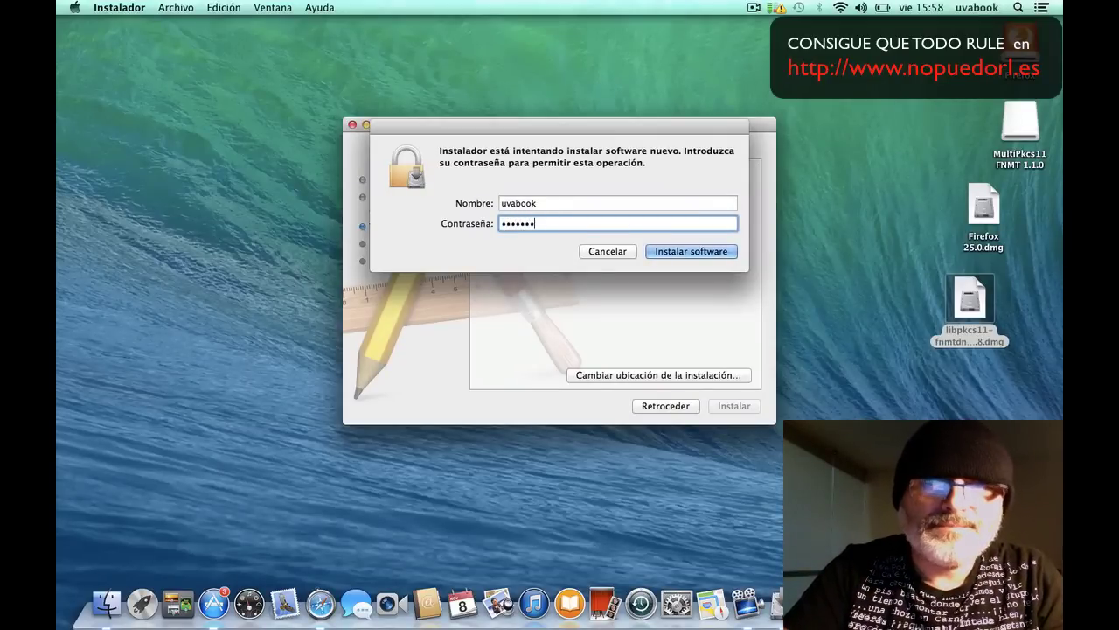
key("Return")
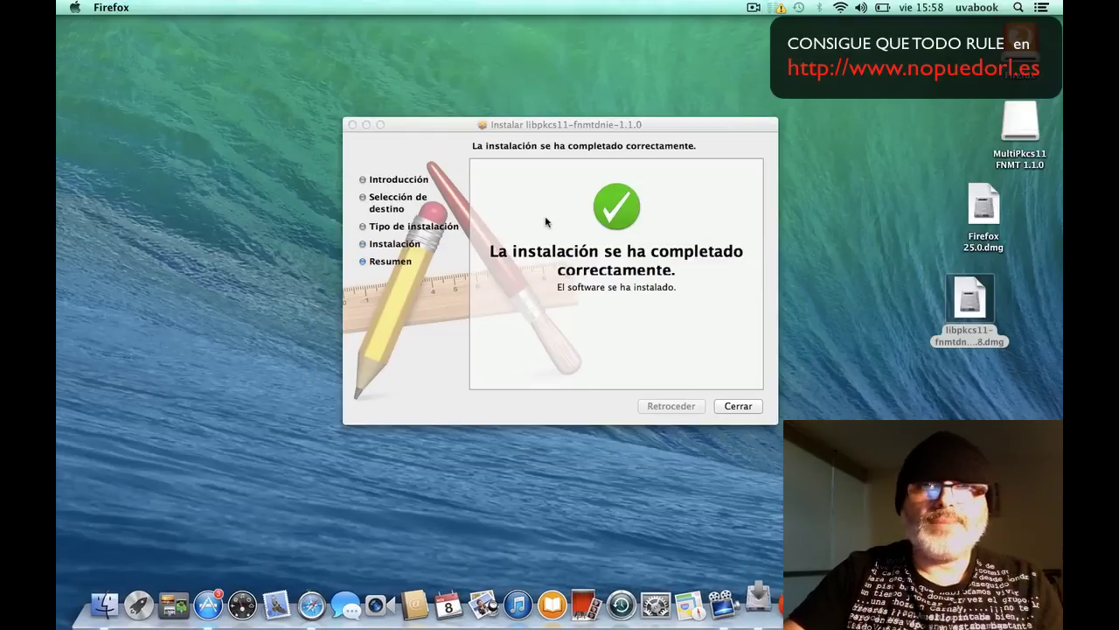
- Decline making Firefox the default browser again, uncover the installer behind the FNMT instructions window, and close the installer
left_click(738, 407)
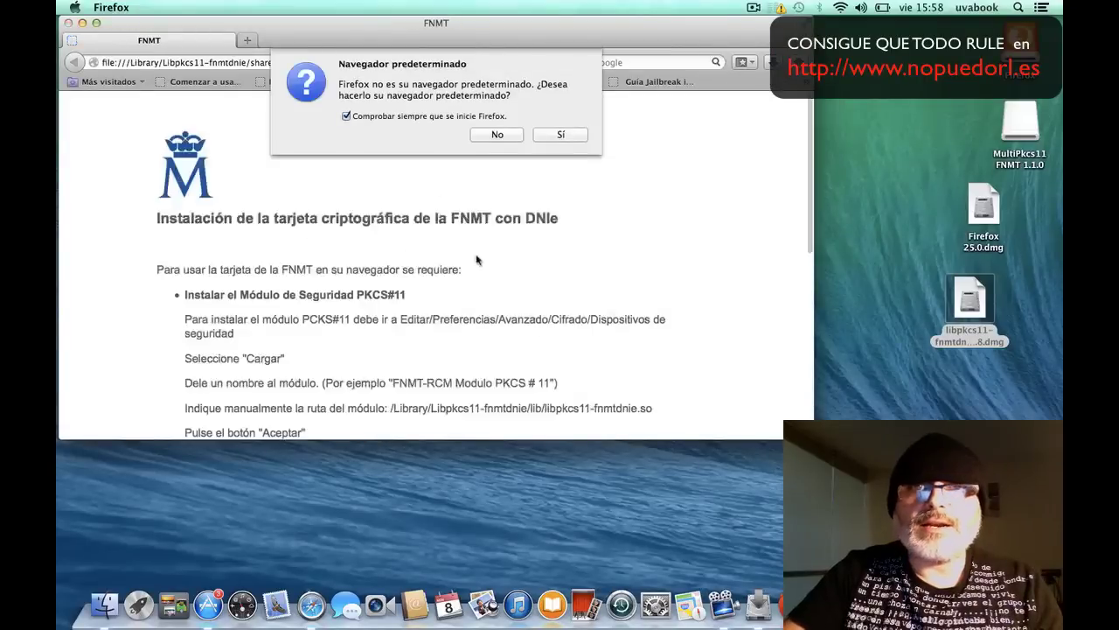
left_click(494, 135)
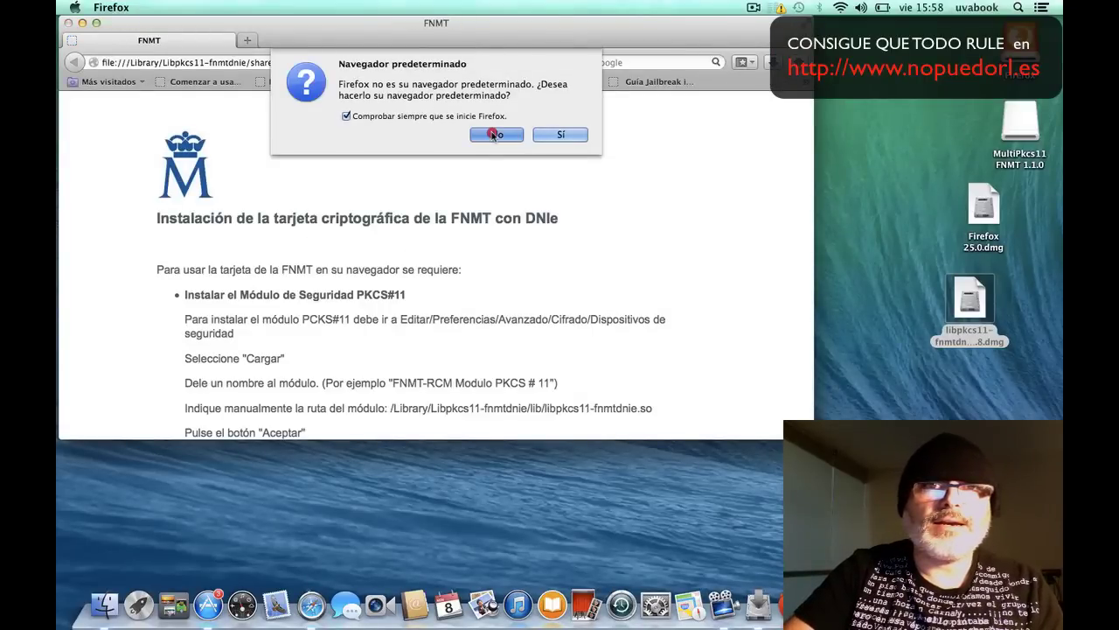
left_click(494, 135)
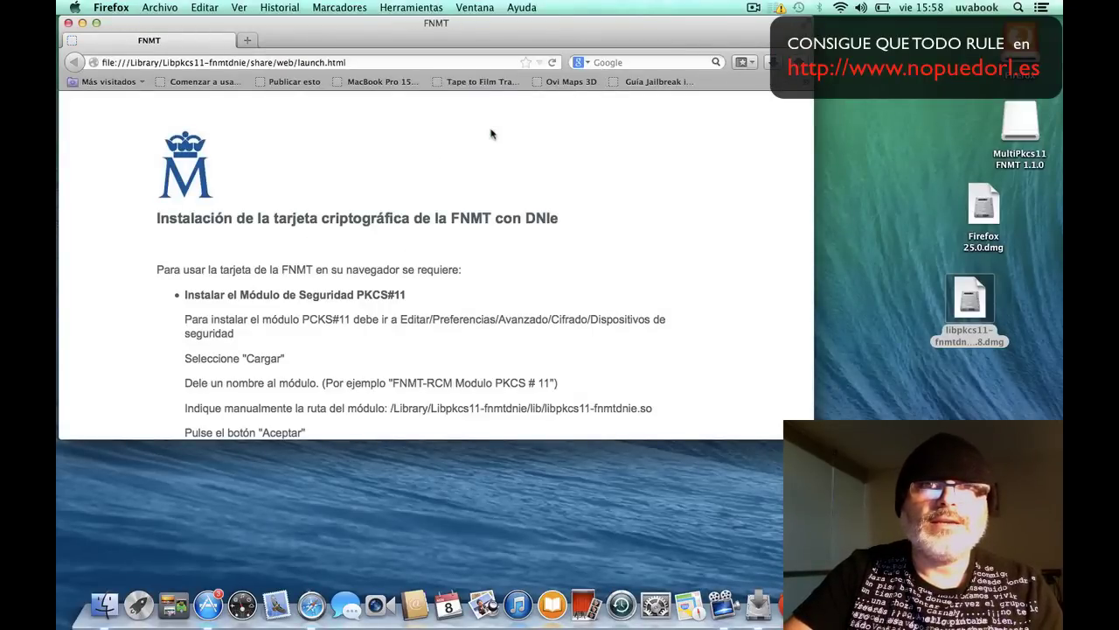
left_click_drag(488, 35, 626, 161)
left_click(604, 133)
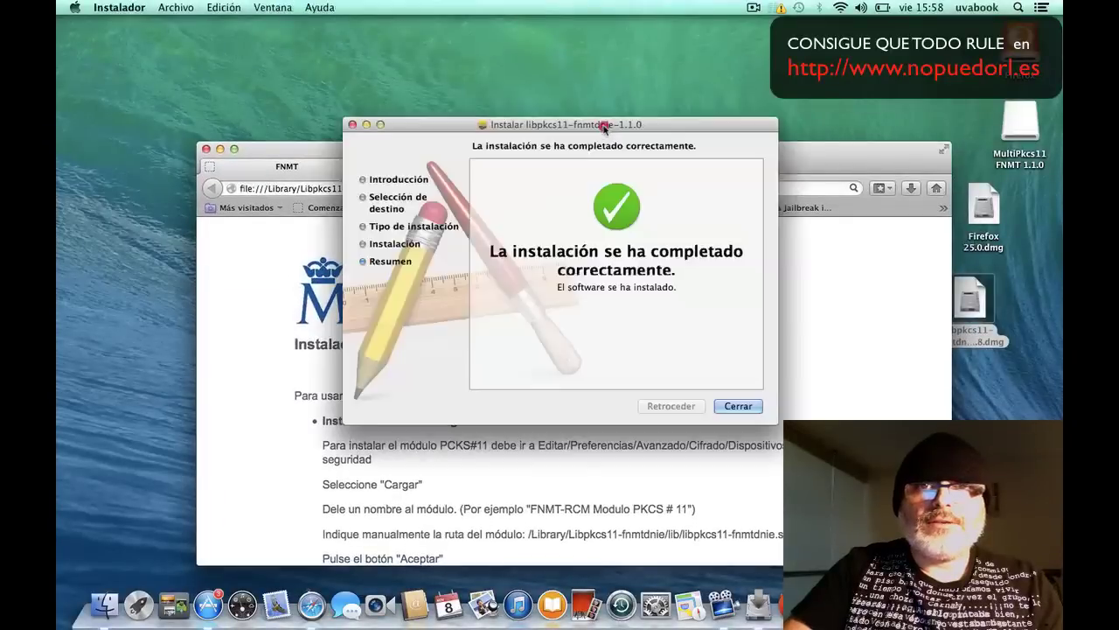
left_click(739, 405)
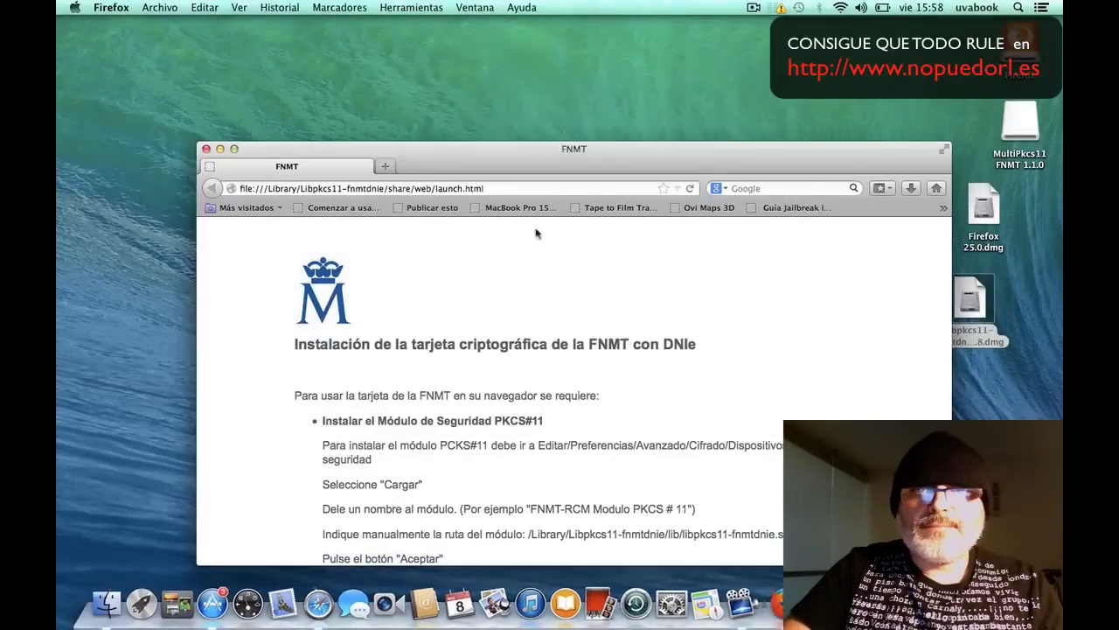
- Copy the example module name "FNMT-RCM Modulo PKCS # 11" from the FNMT card installation instructions
left_click_drag(565, 153, 520, 63)
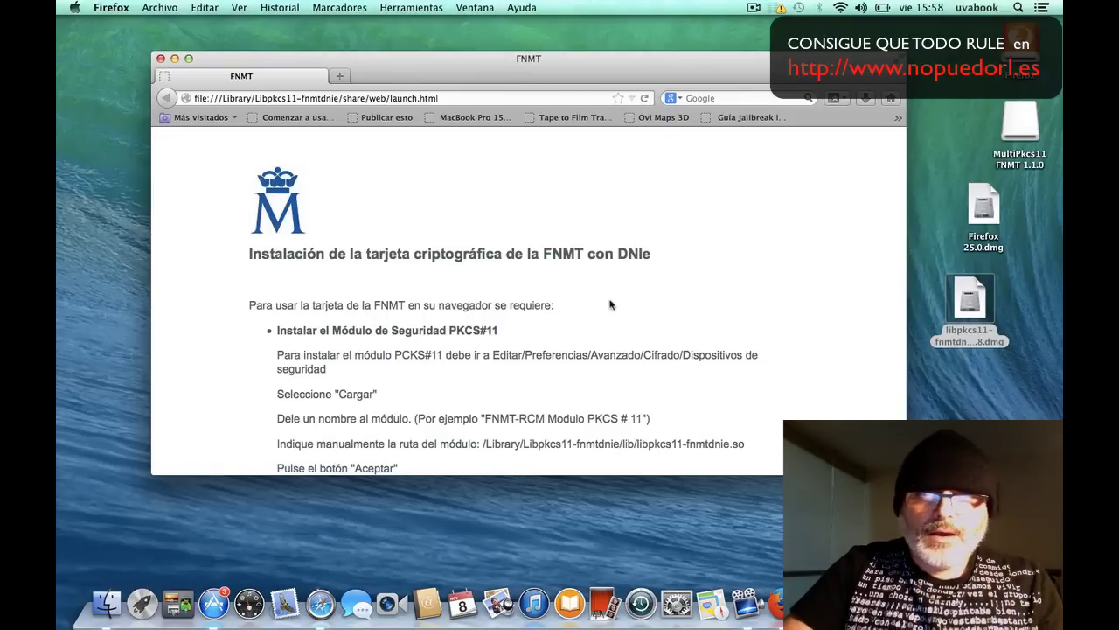
scroll(610, 304, "down", 5)
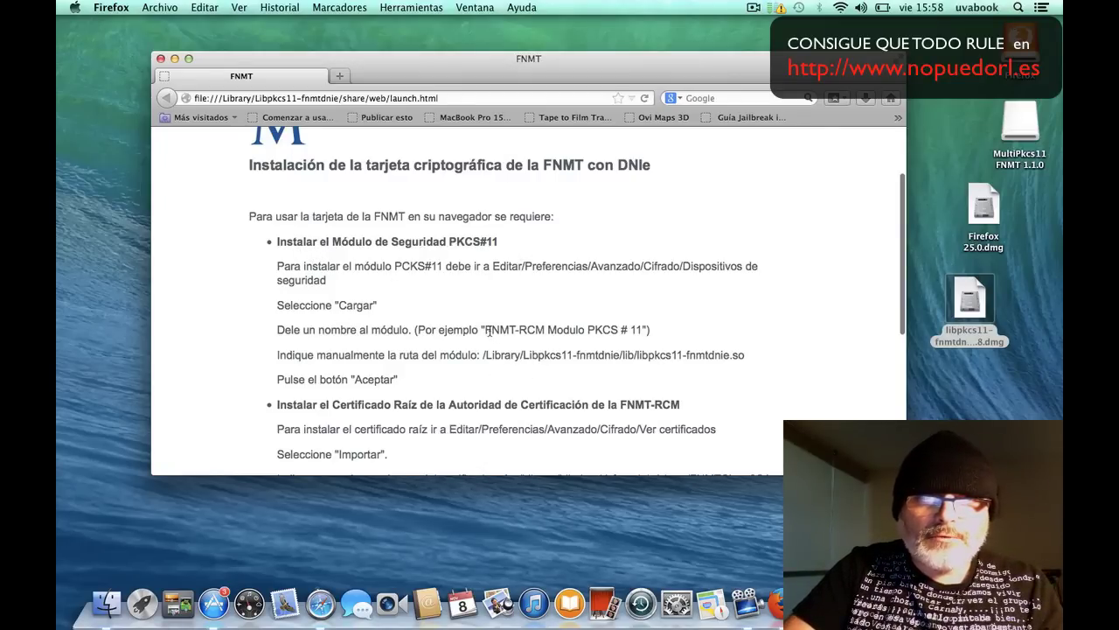
left_click_drag(487, 330, 641, 330)
key("super+c")
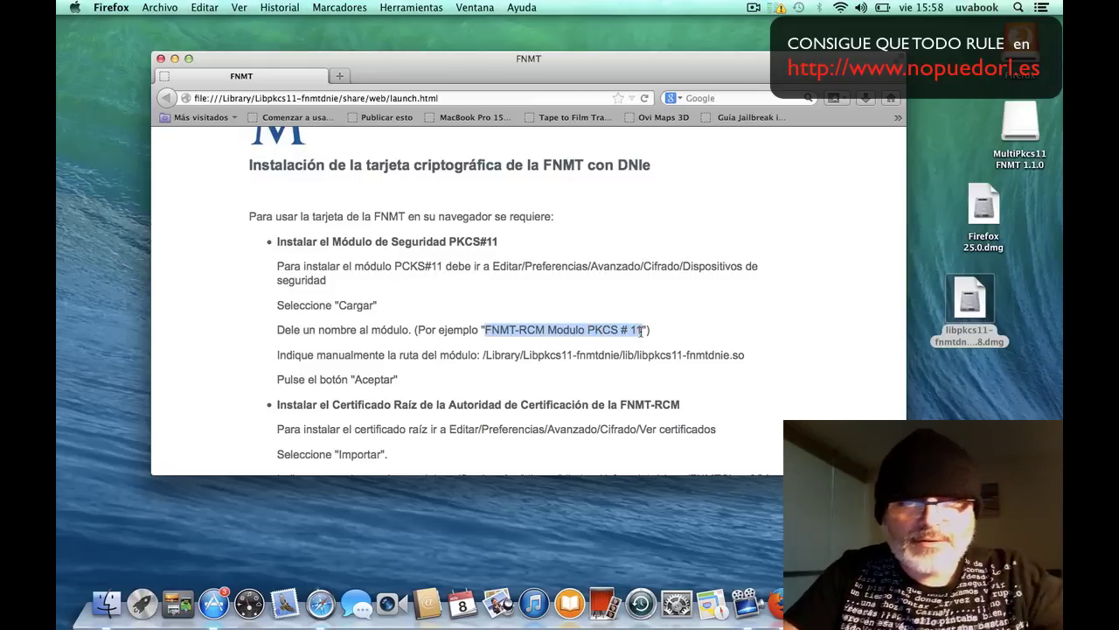
- Open the security device manager from the certificate settings in Firefox's advanced preferences
left_click(113, 8)
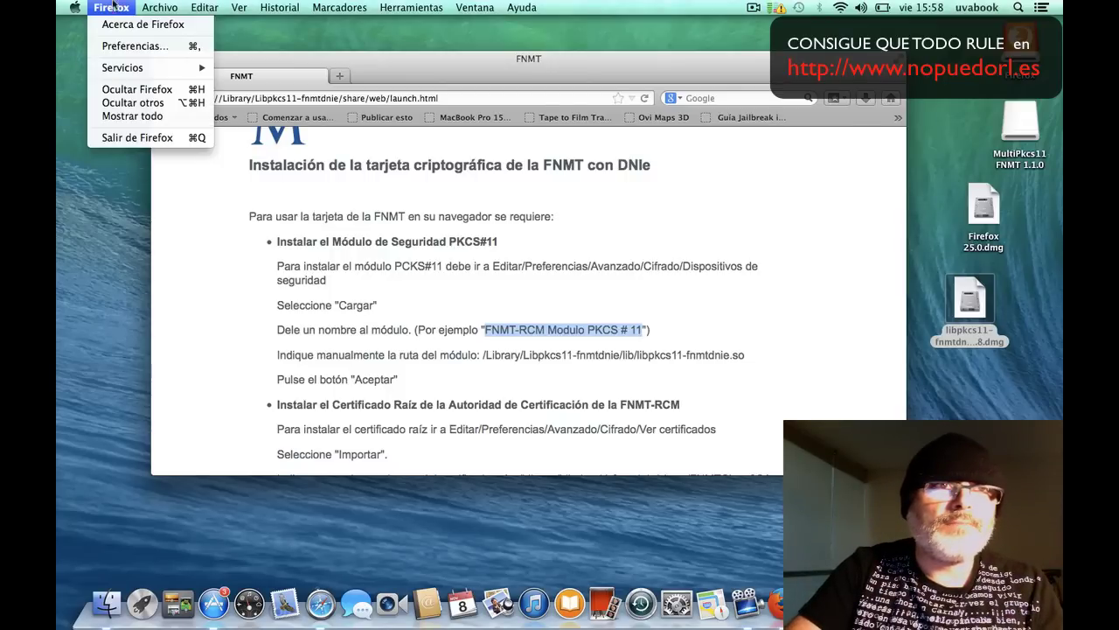
left_click(138, 47)
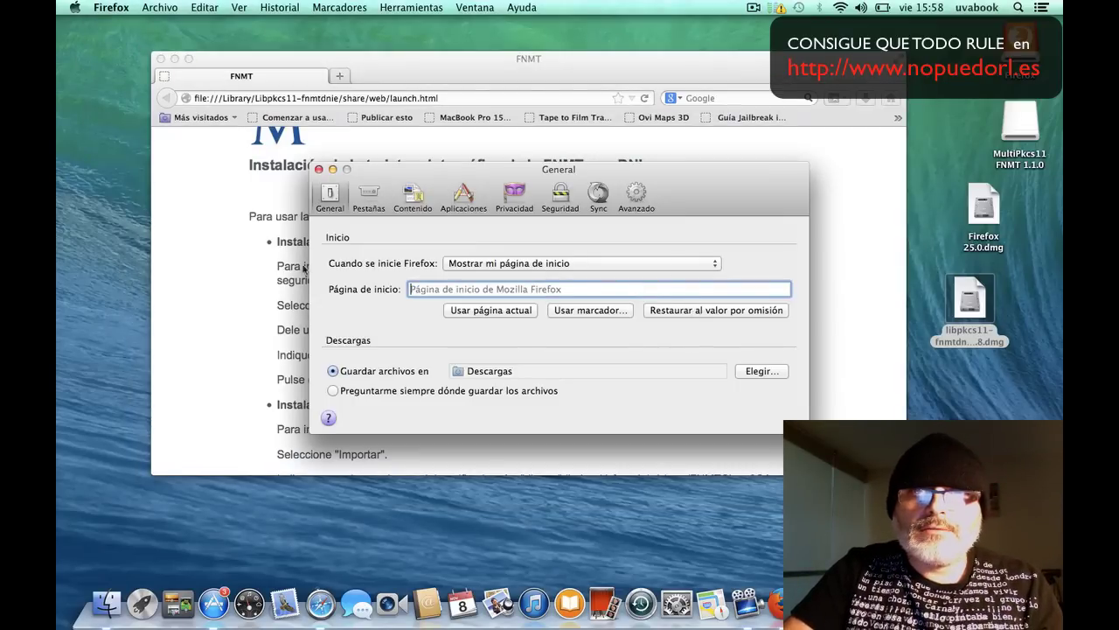
left_click(637, 193)
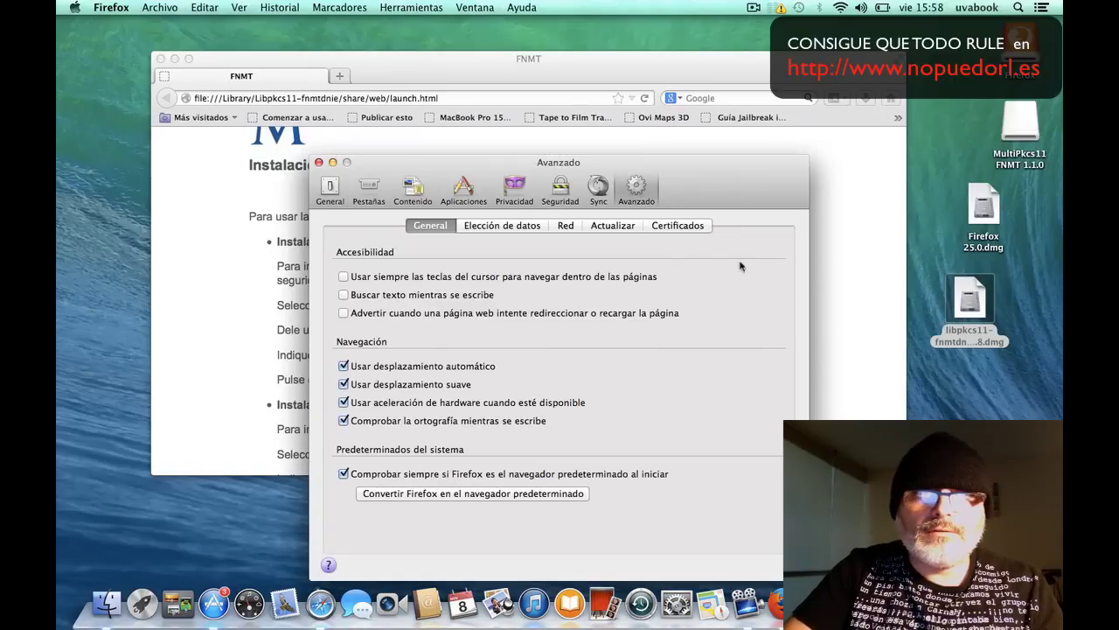
left_click(691, 224)
left_click(560, 296)
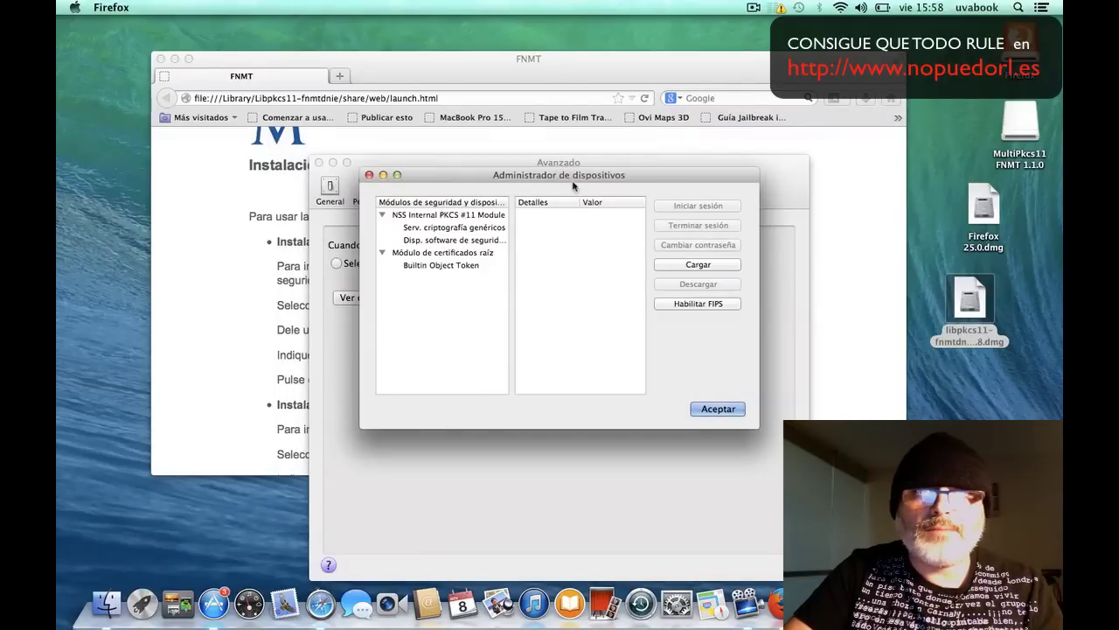
mouse_move(571, 179)
left_mouse_down()
mouse_move(553, 161)
mouse_move(567, 165)
left_mouse_up()
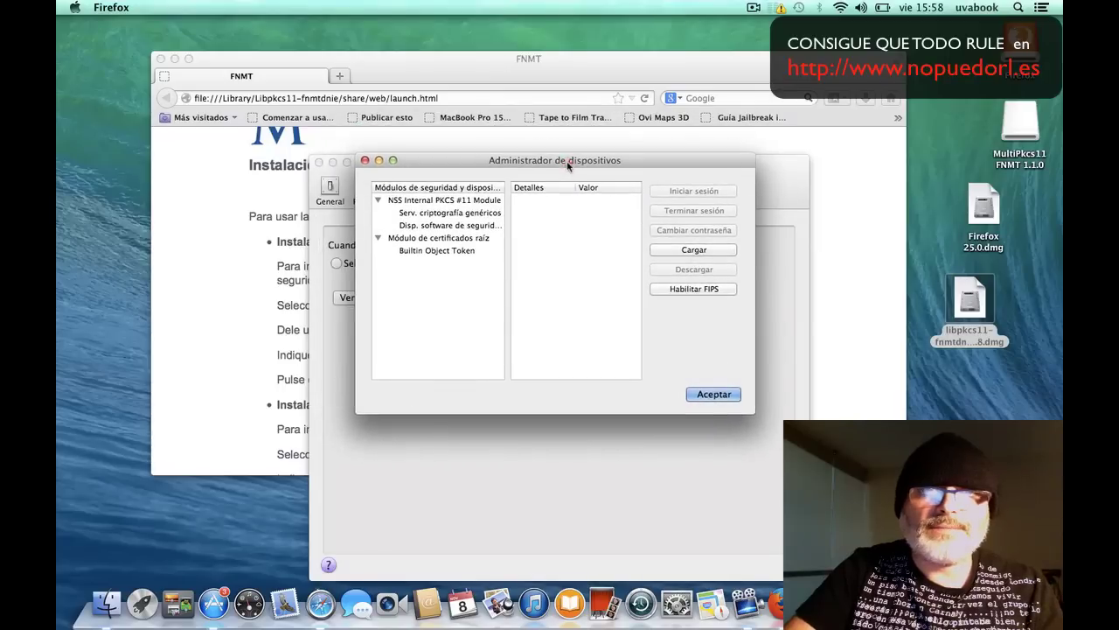
- Start loading a PKCS#11 device named "FNMT-RCM Modulo PKCS # 11" and move its dialog aside to uncover the FNMT instructions
left_click(682, 253)
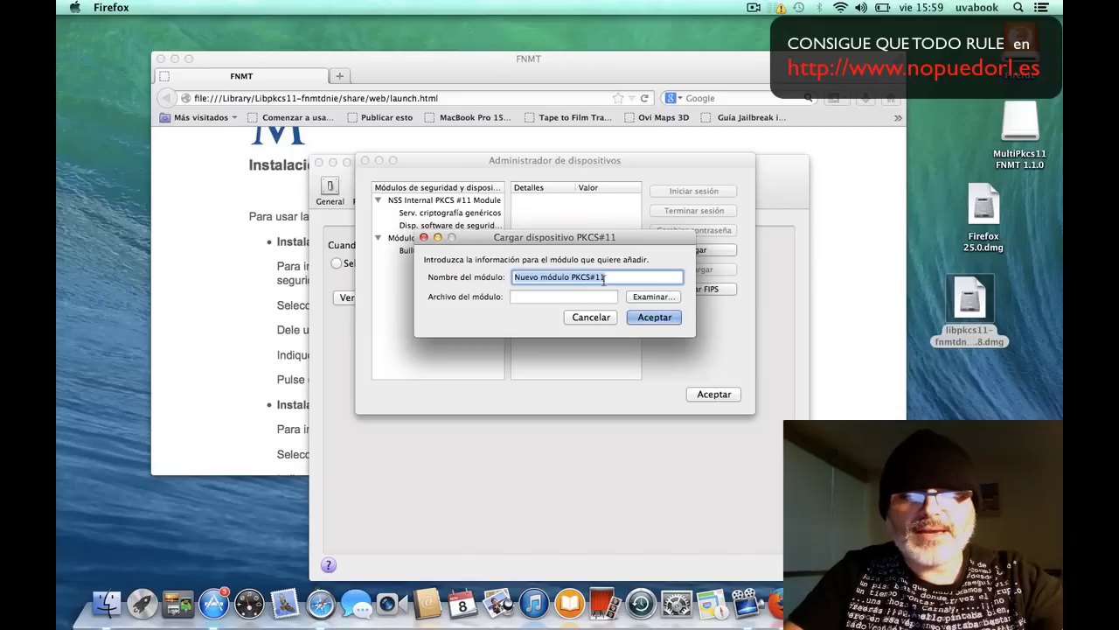
key("super+v")
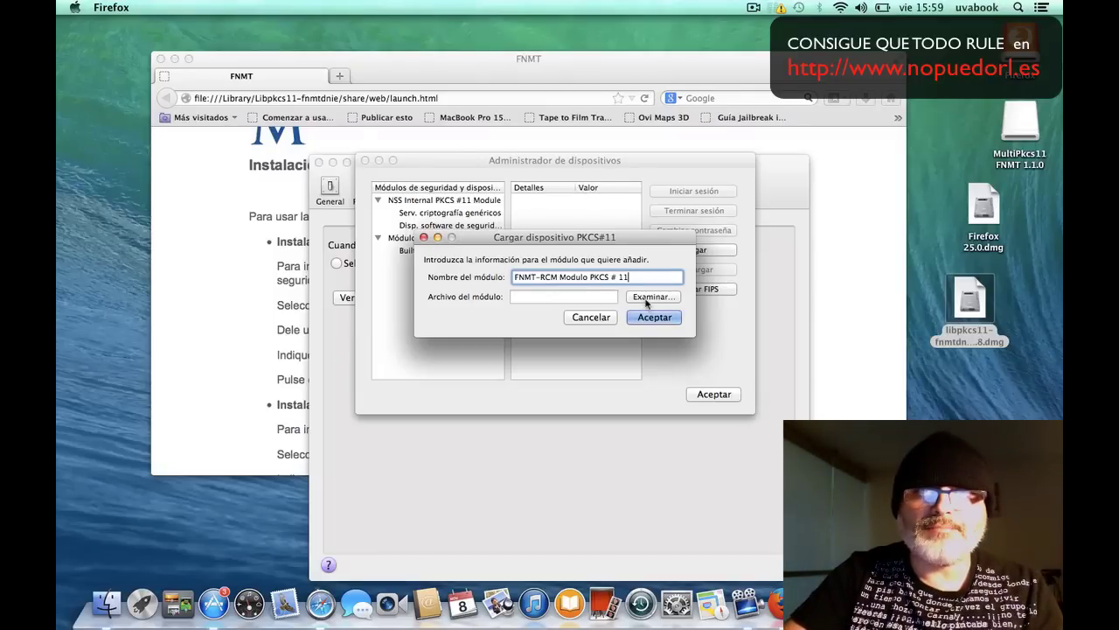
left_click(275, 205)
left_click_drag(542, 238, 842, 352)
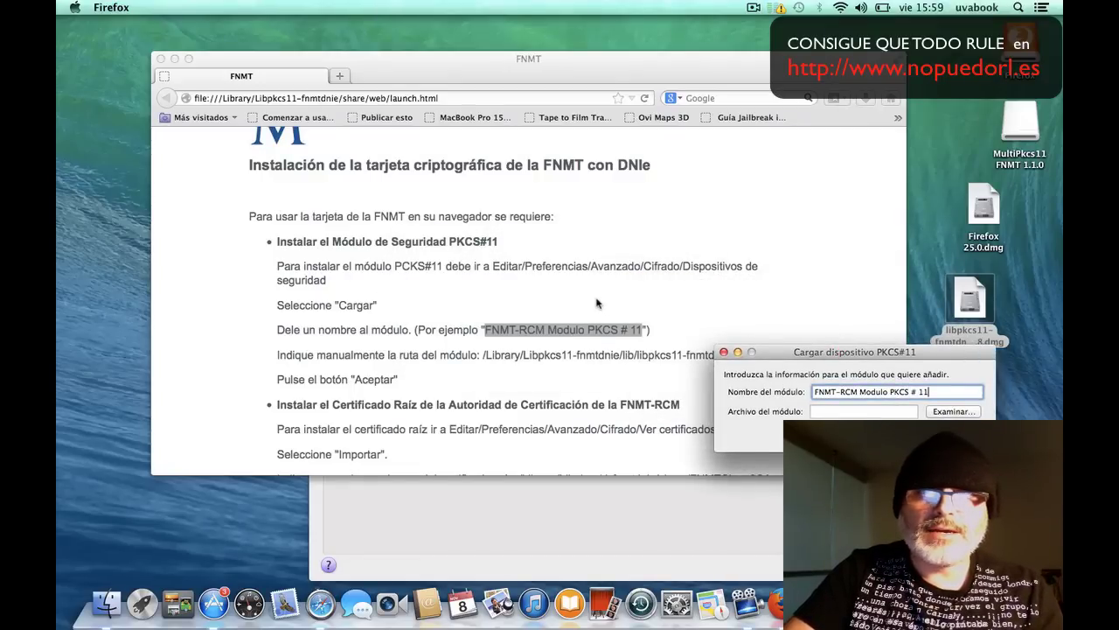